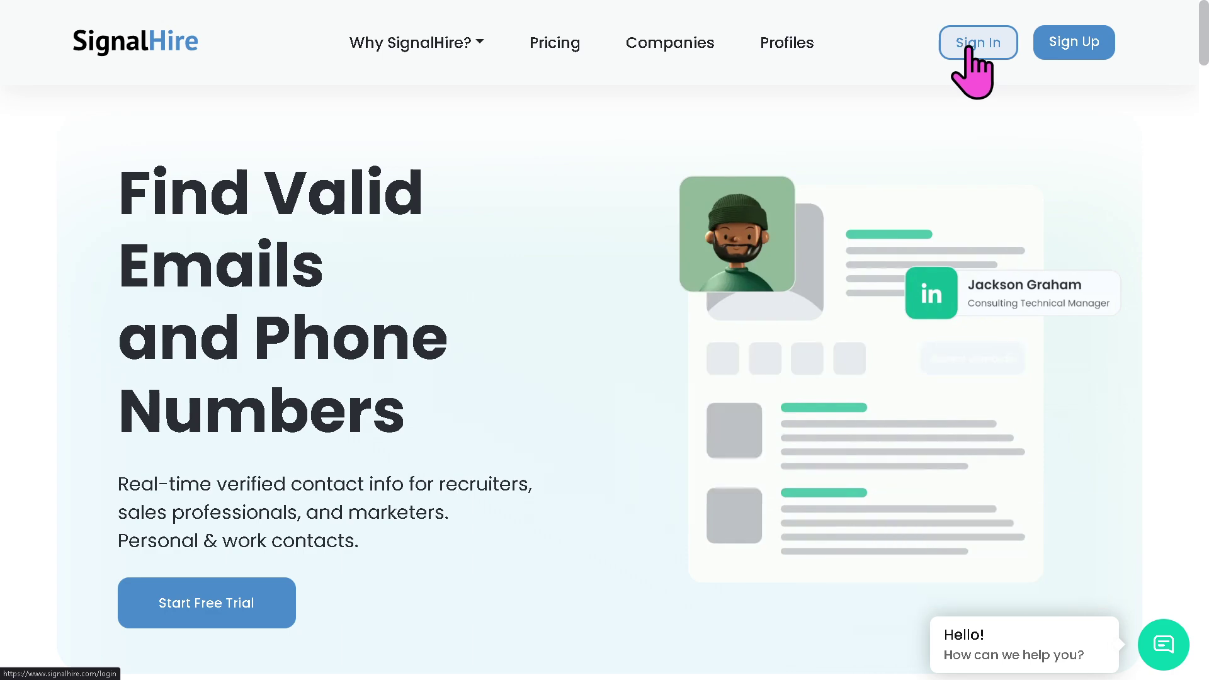
# - Start the SignalHire free trial to reach the extension's Chrome Web Store listing
pyautogui.click(231, 605)
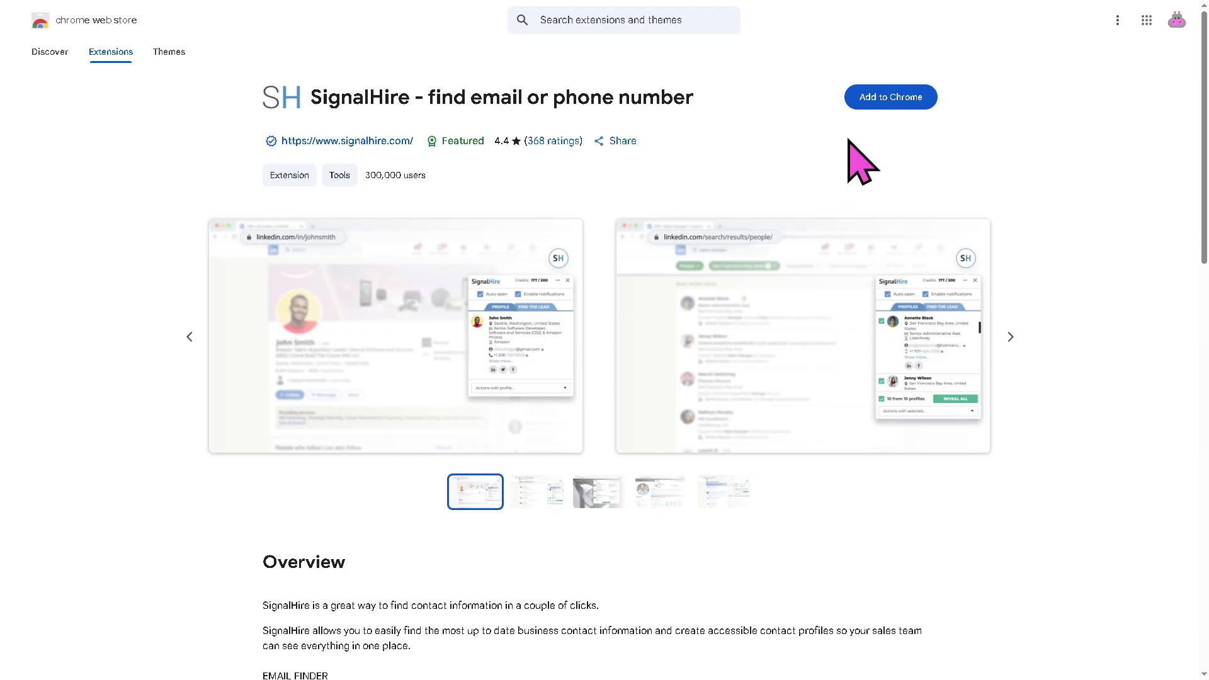
# - Add the SignalHire extension to Chrome and confirm the permission prompt
pyautogui.click(890, 101)
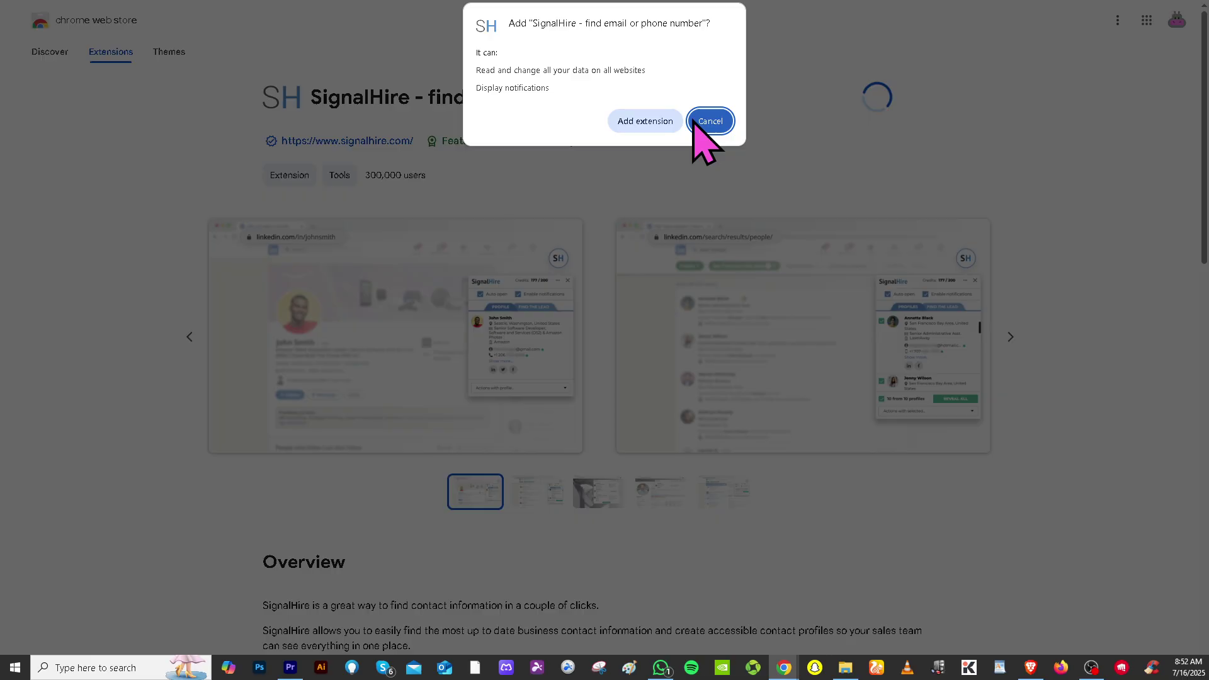
pyautogui.click(650, 122)
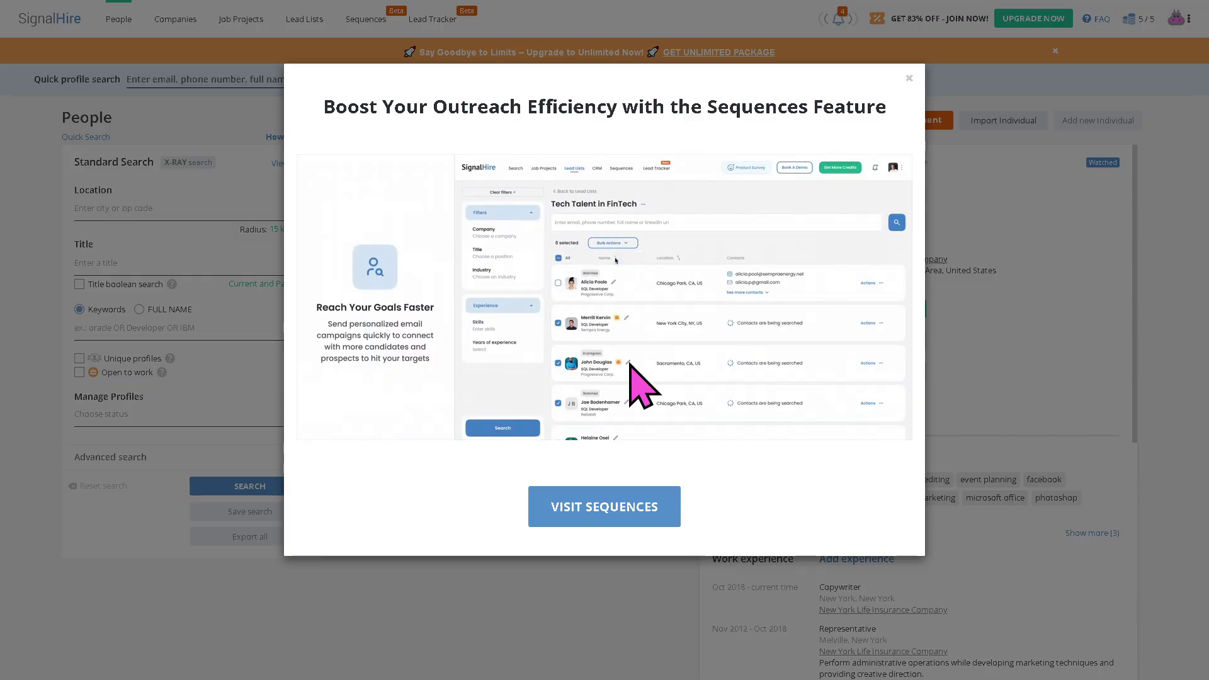
# - Create a new sequence without connecting an email, then head to People search for prospects
pyautogui.click(606, 509)
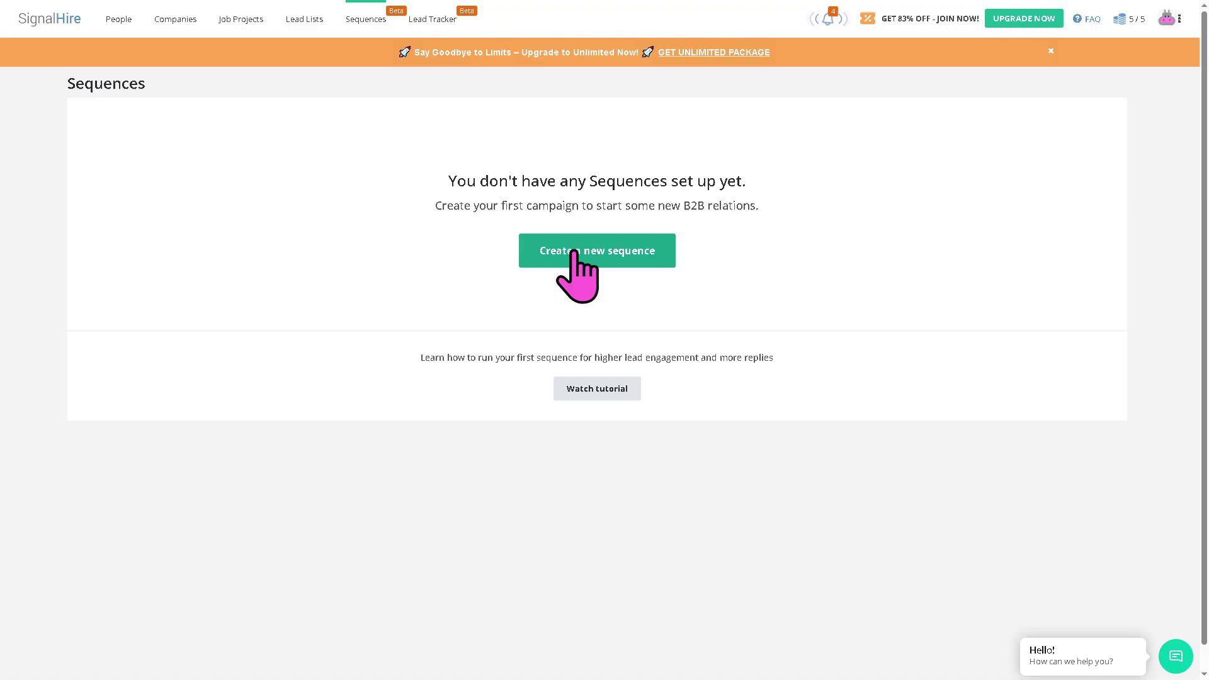
pyautogui.click(574, 252)
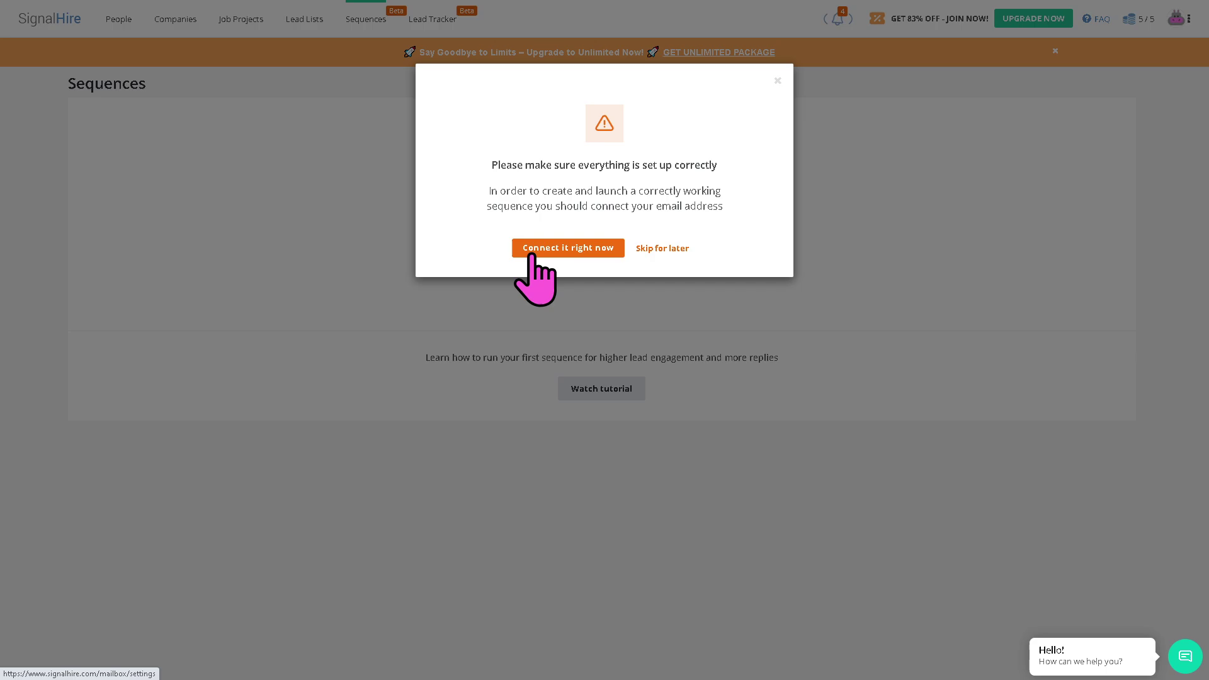
pyautogui.click(661, 250)
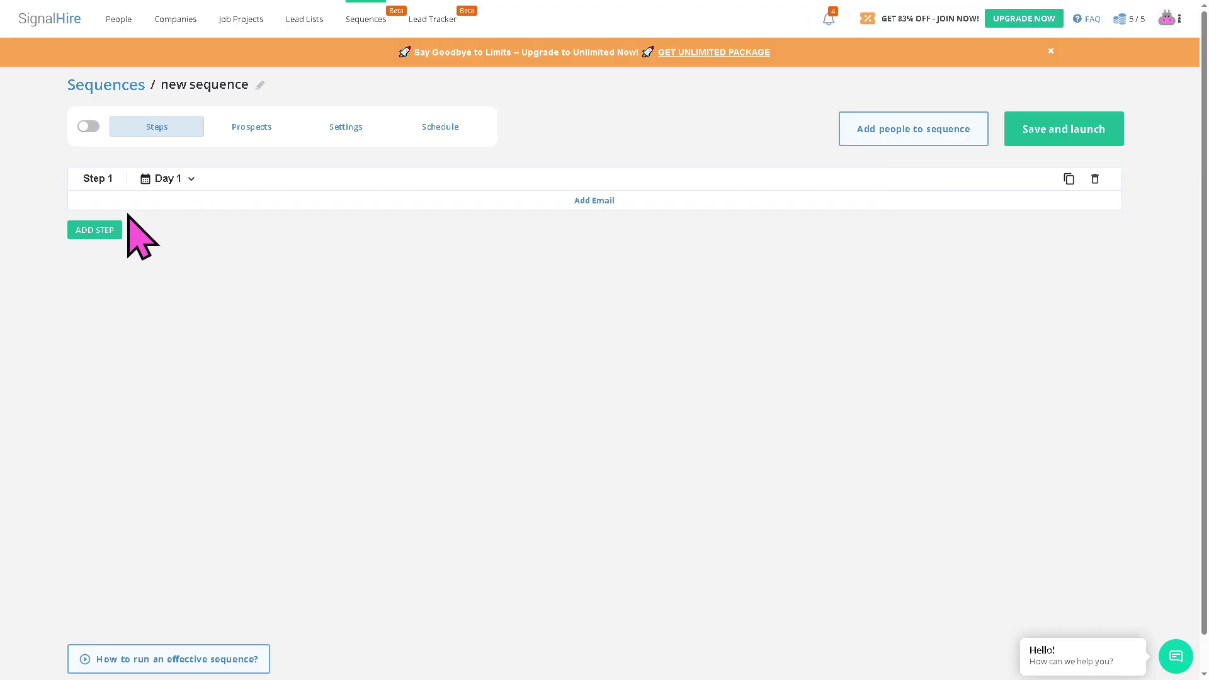
pyautogui.click(911, 135)
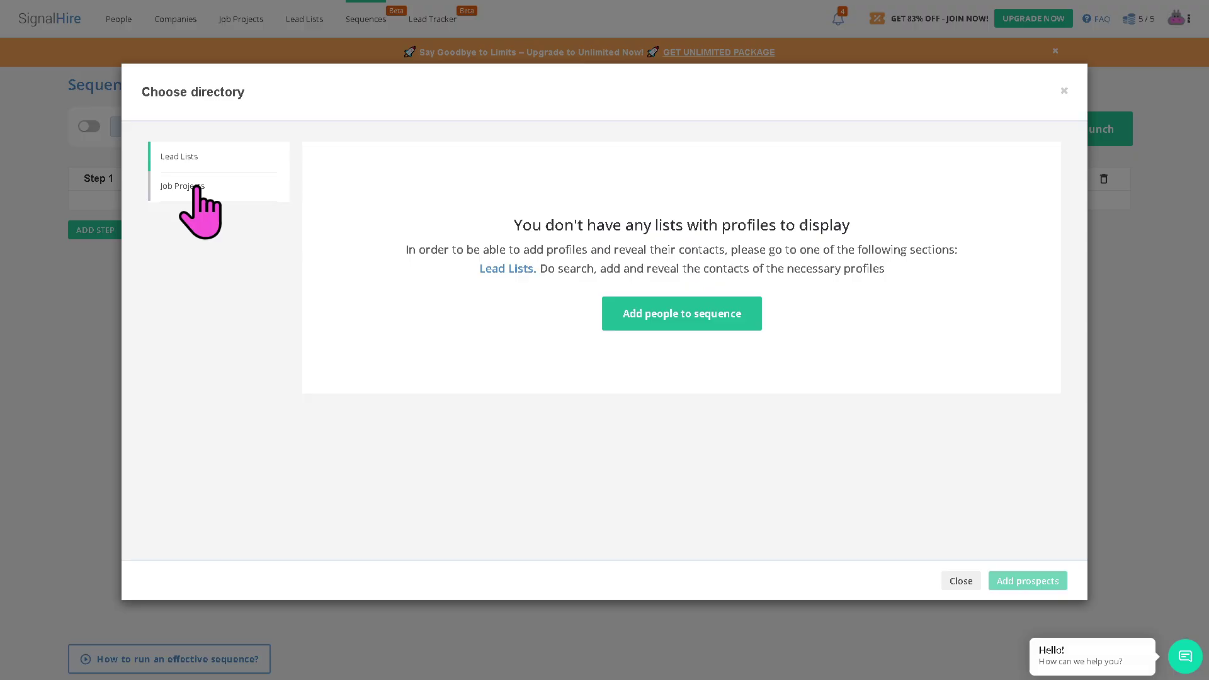
pyautogui.click(673, 321)
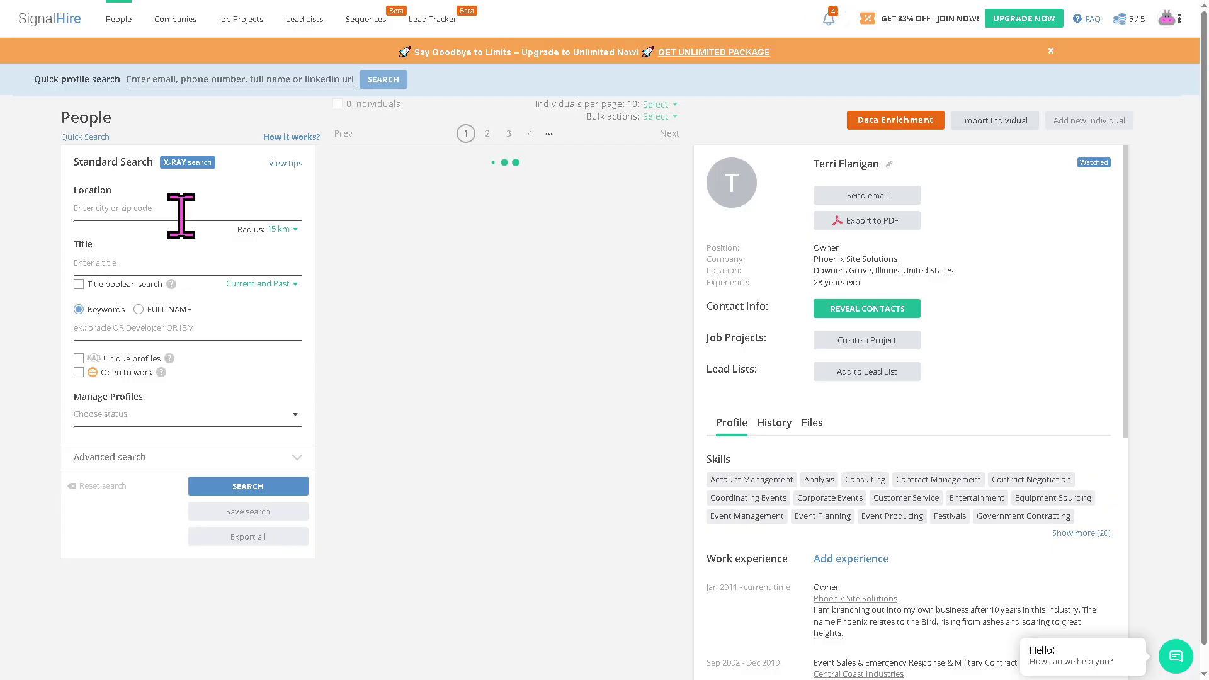
# - Set the location filter to New York, United States
pyautogui.click(181, 211)
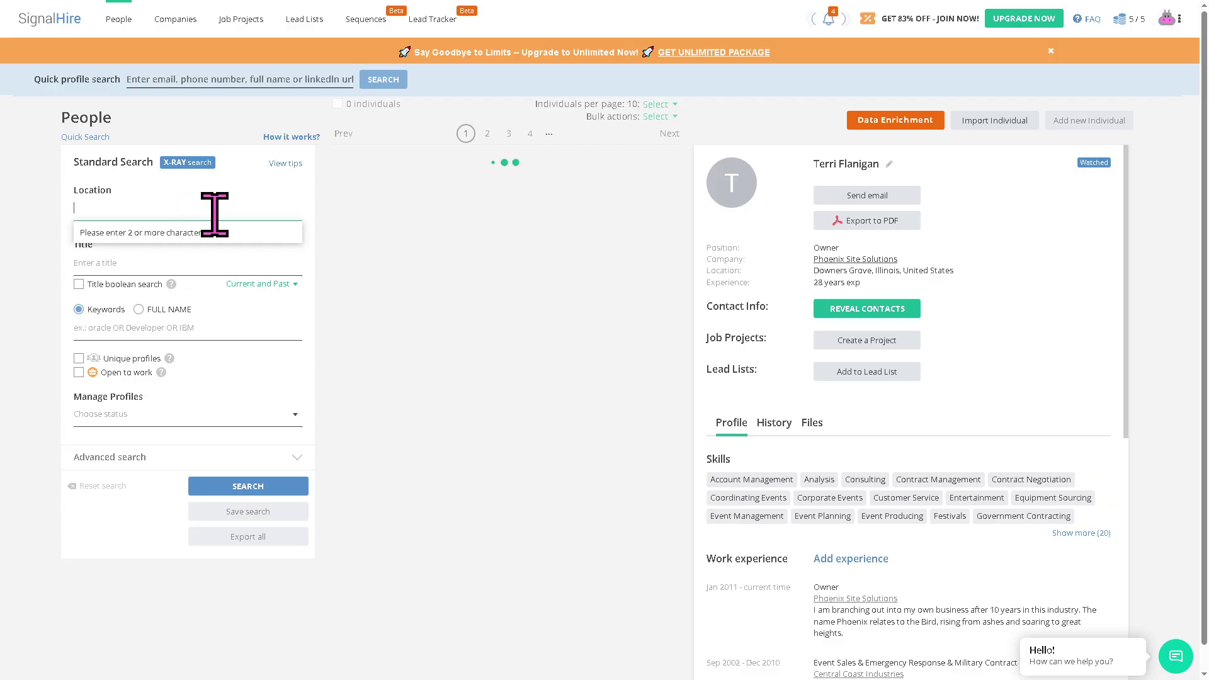
pyautogui.write('New Y')
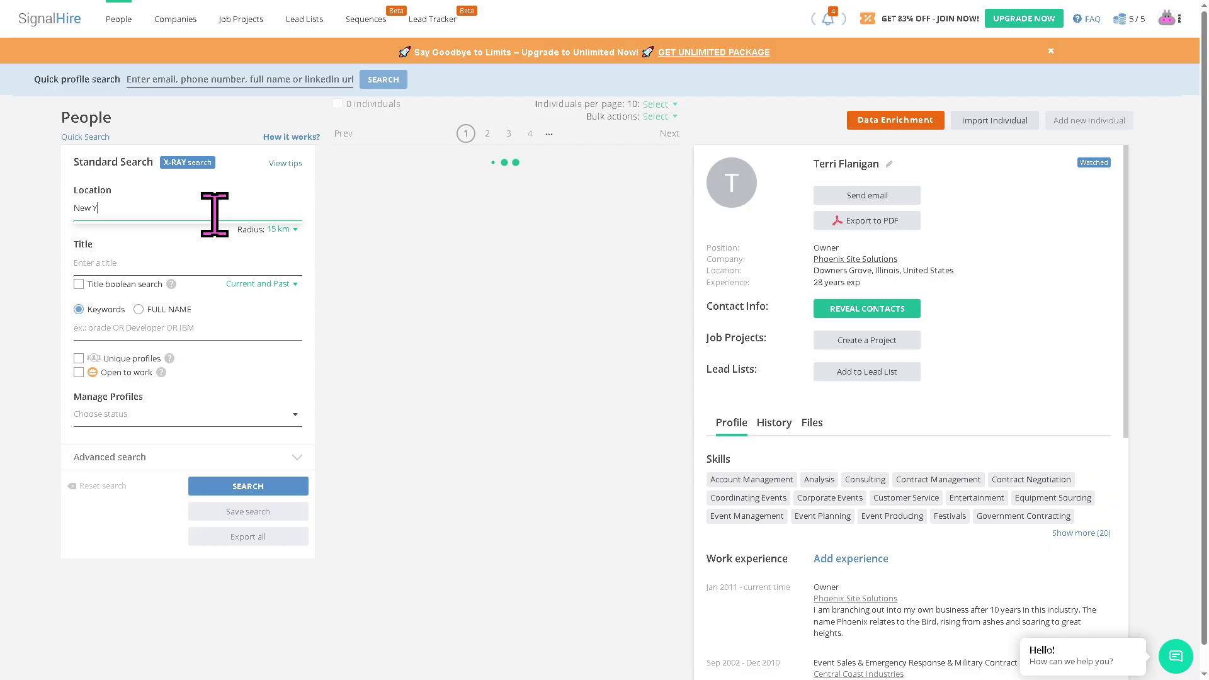
pyautogui.write('ork')
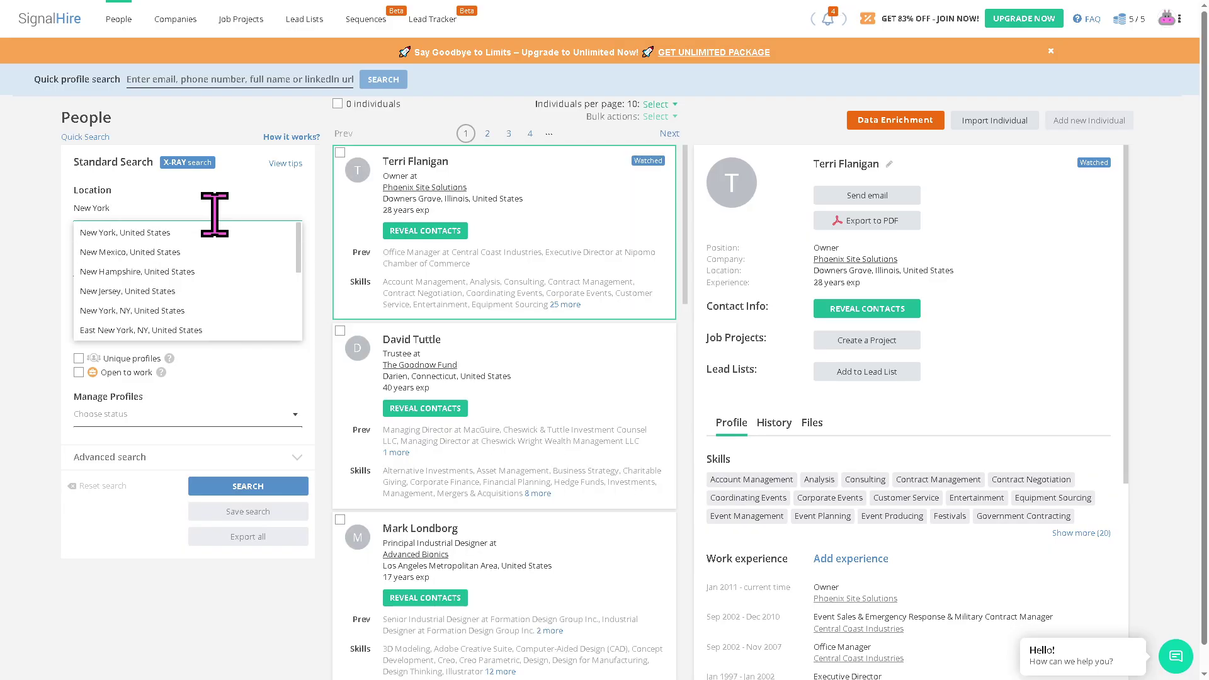
pyautogui.click(163, 234)
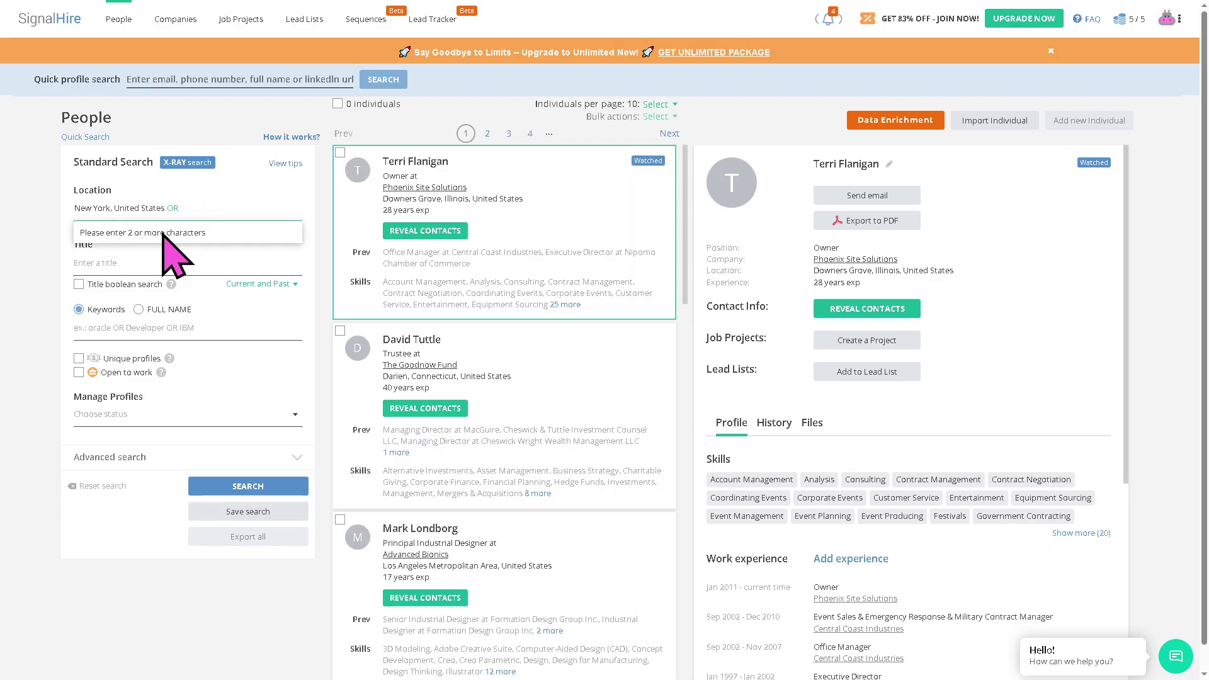
# - Set the job title filter to Youtuber, leaving profile status unchanged
pyautogui.click(125, 264)
pyautogui.write('Youtube Content')
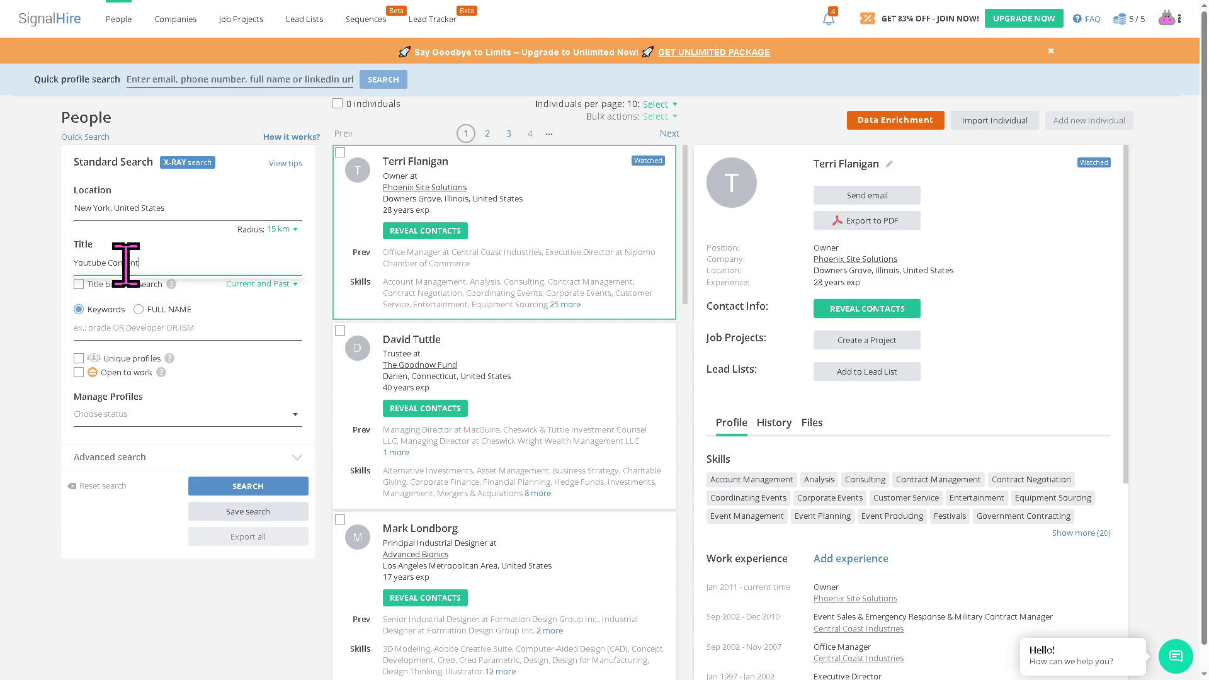
pyautogui.press('BackSpace')
pyautogui.press('BackSpace')
pyautogui.press('BackSpace')
pyautogui.press('BackSpace')
pyautogui.press('BackSpace')
pyautogui.press('BackSpace')
pyautogui.press('BackSpace')
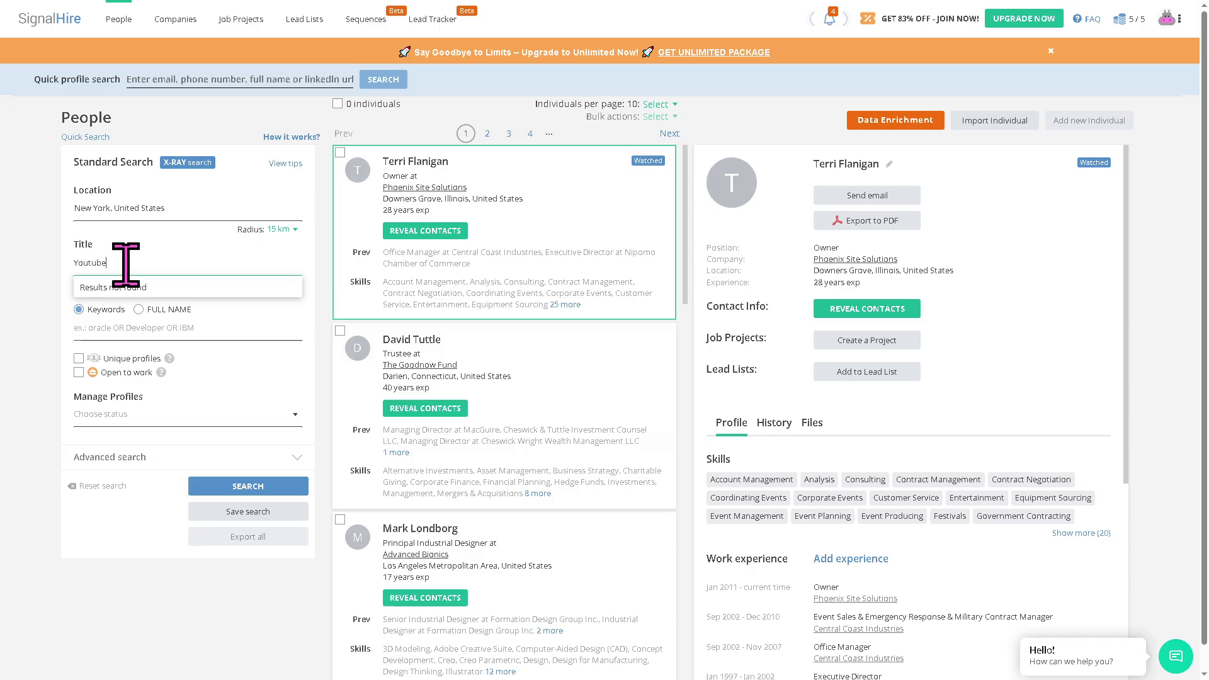
pyautogui.click(104, 287)
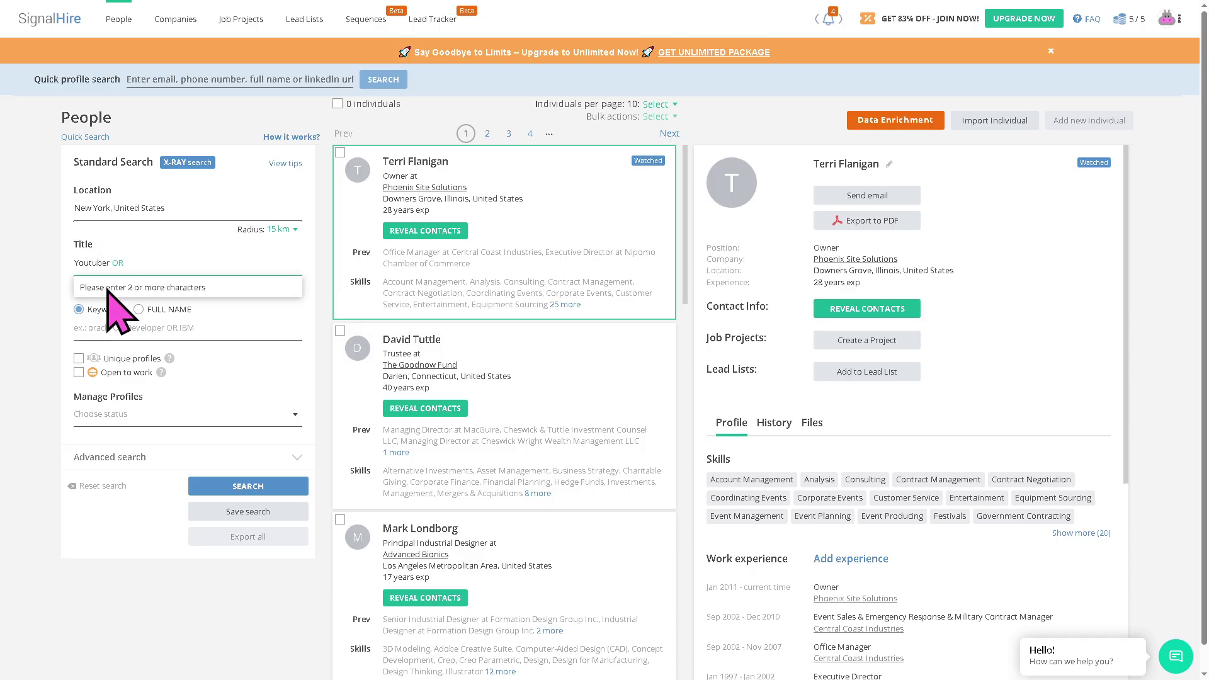
pyautogui.click(18, 322)
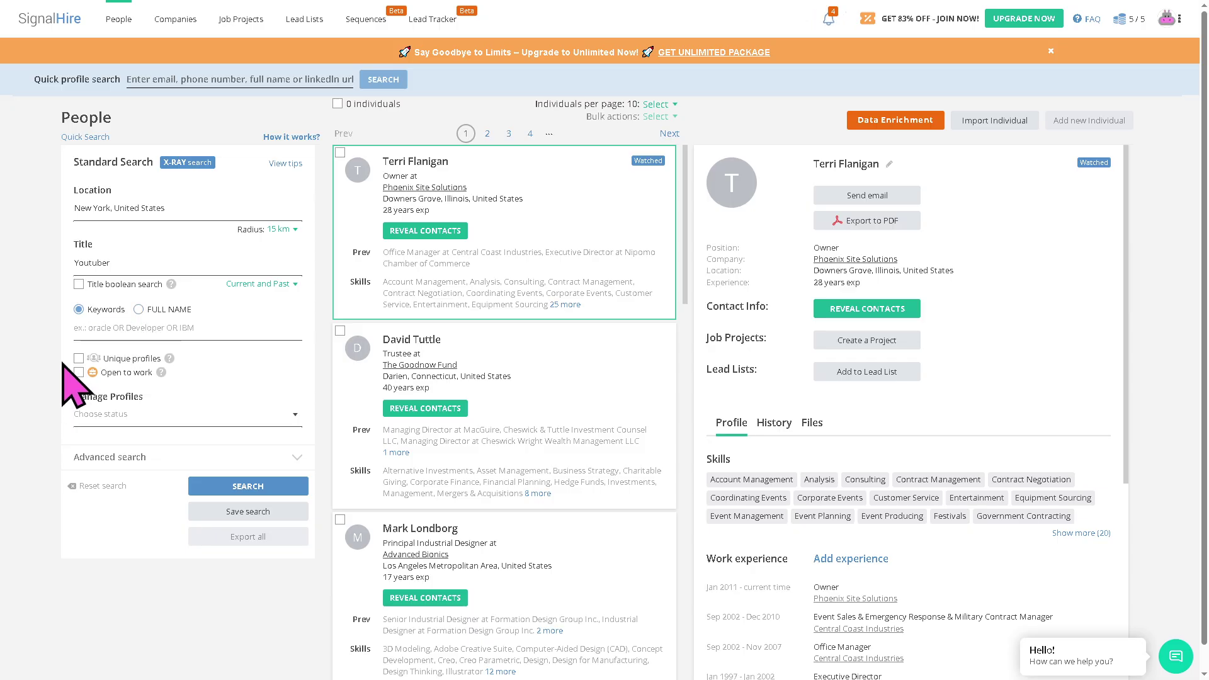
pyautogui.click(293, 416)
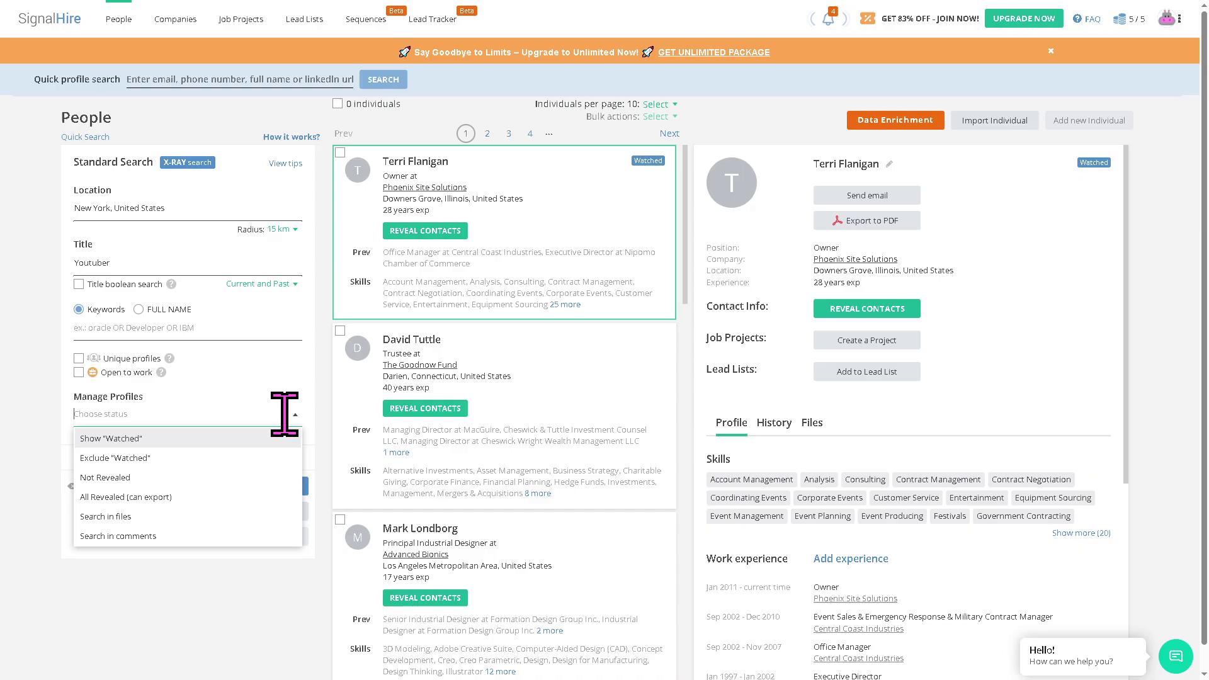
pyautogui.click(46, 444)
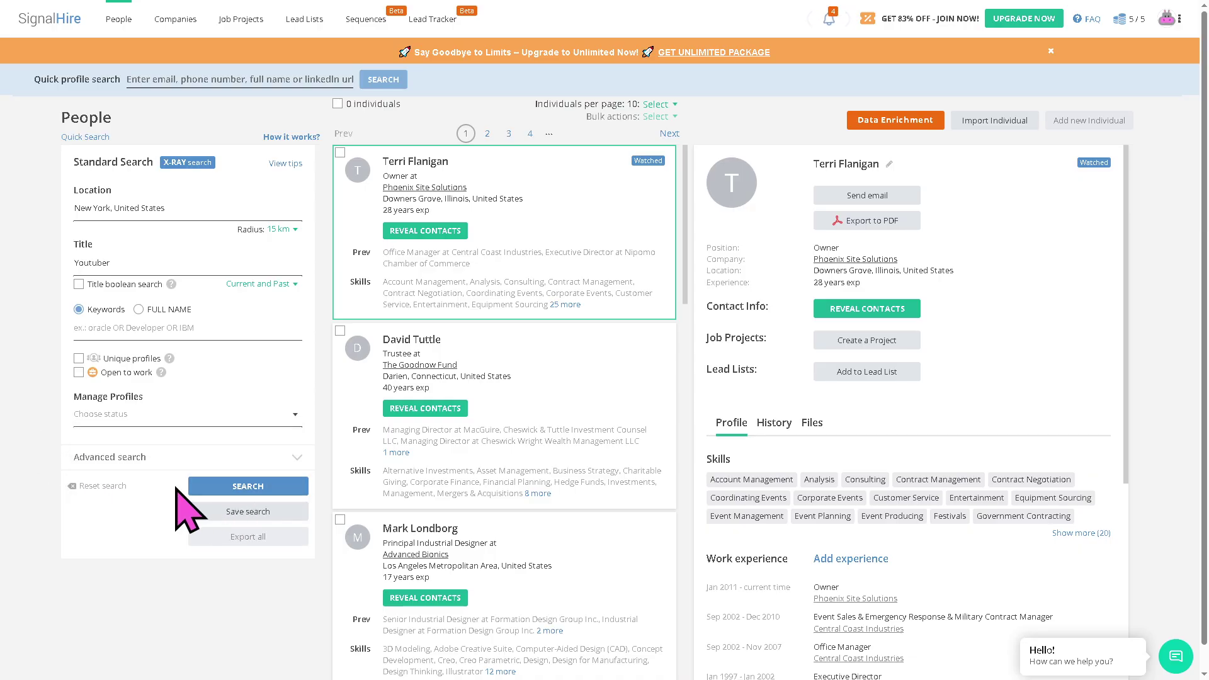
pyautogui.click(240, 486)
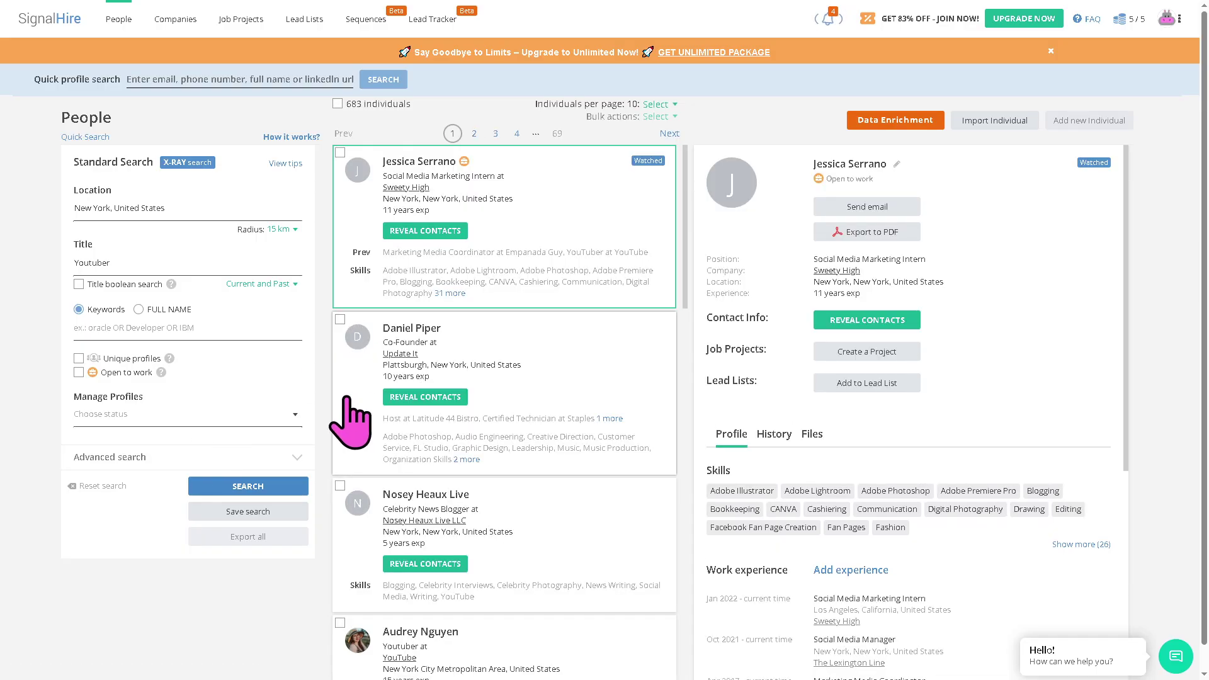
pyautogui.scroll(-1, 350, 428)
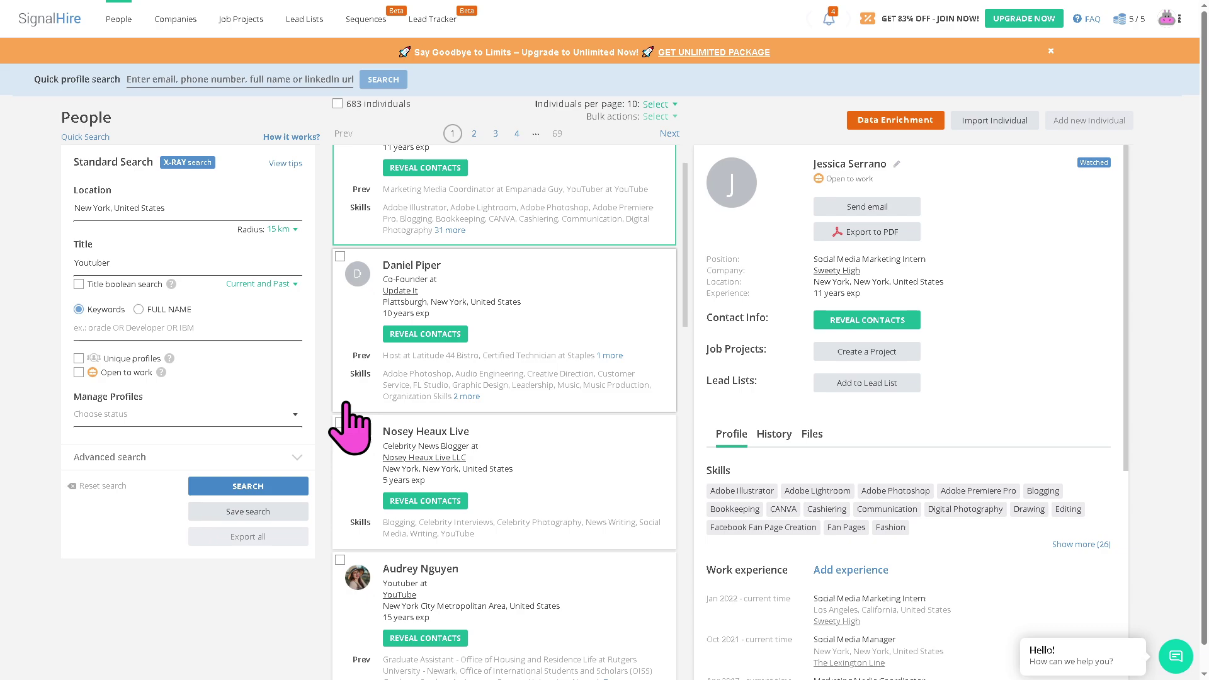
pyautogui.scroll(-3, 351, 428)
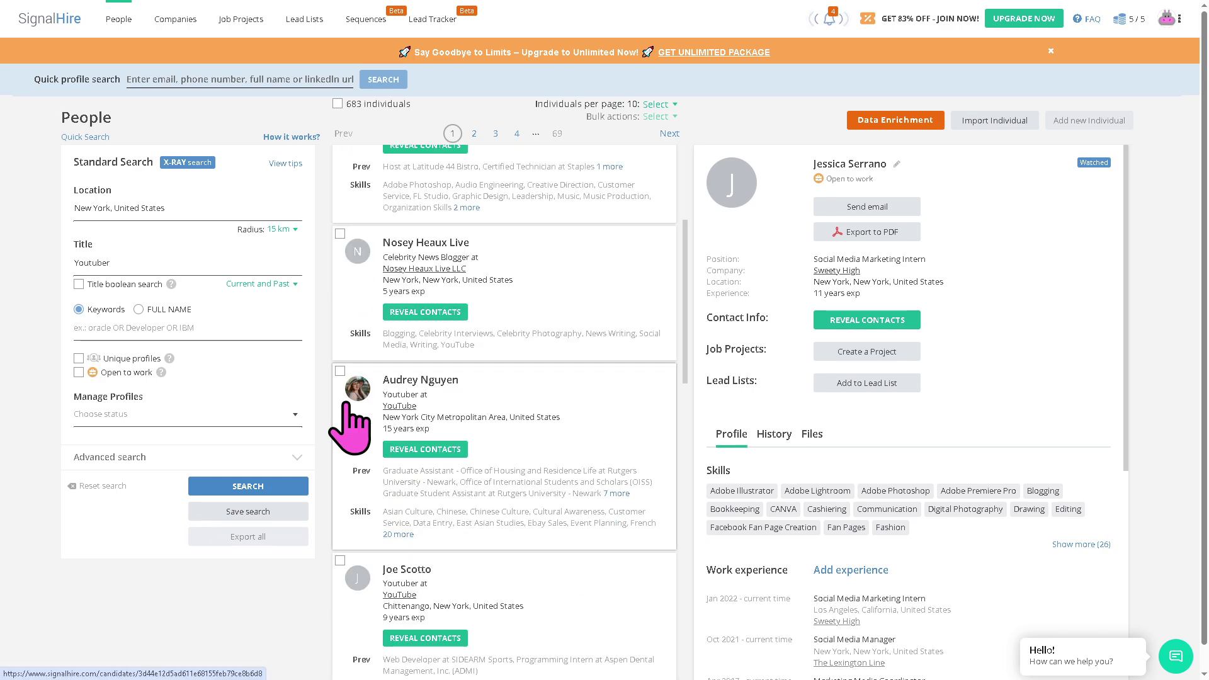
pyautogui.scroll(-2, 350, 429)
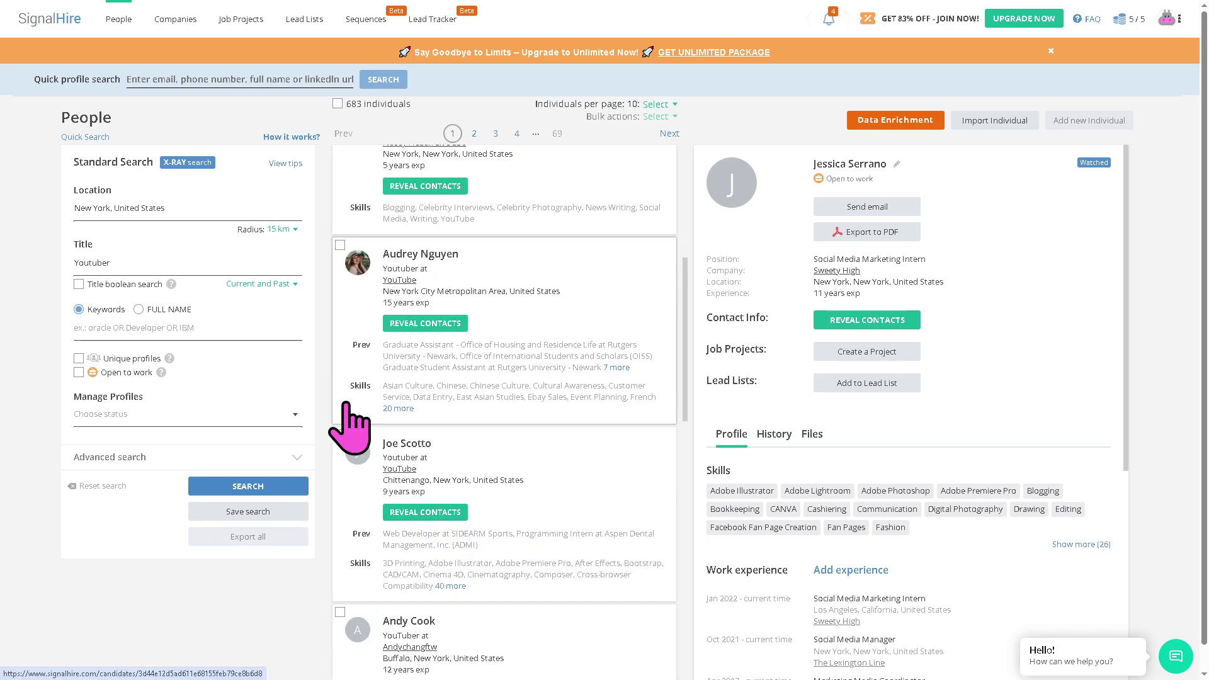
pyautogui.click(340, 612)
pyautogui.scroll(-1, 283, 579)
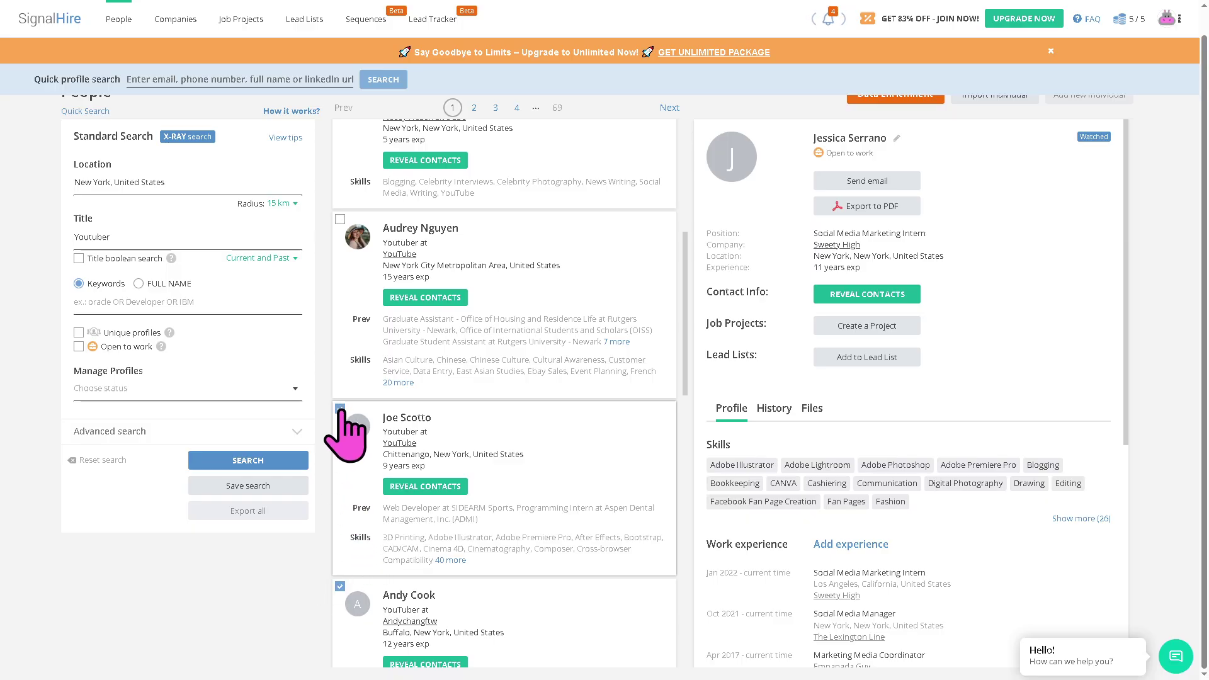
pyautogui.scroll(1, 371, 391)
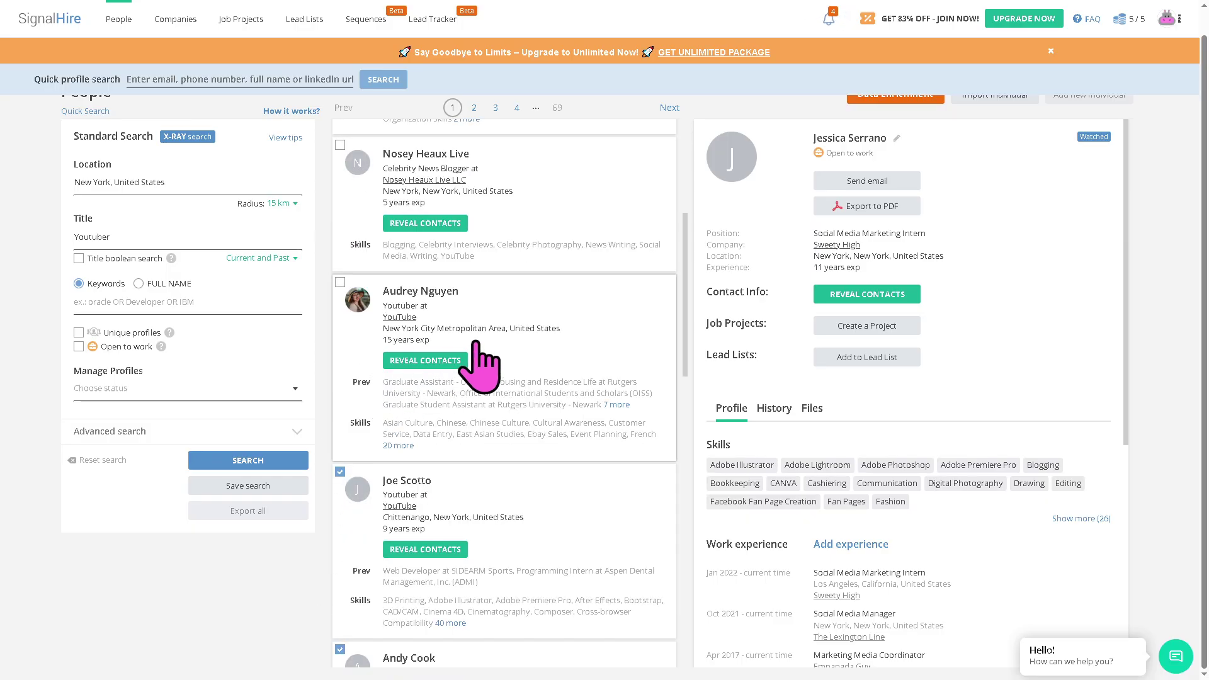
pyautogui.scroll(3, 494, 360)
pyautogui.scroll(-3, 494, 360)
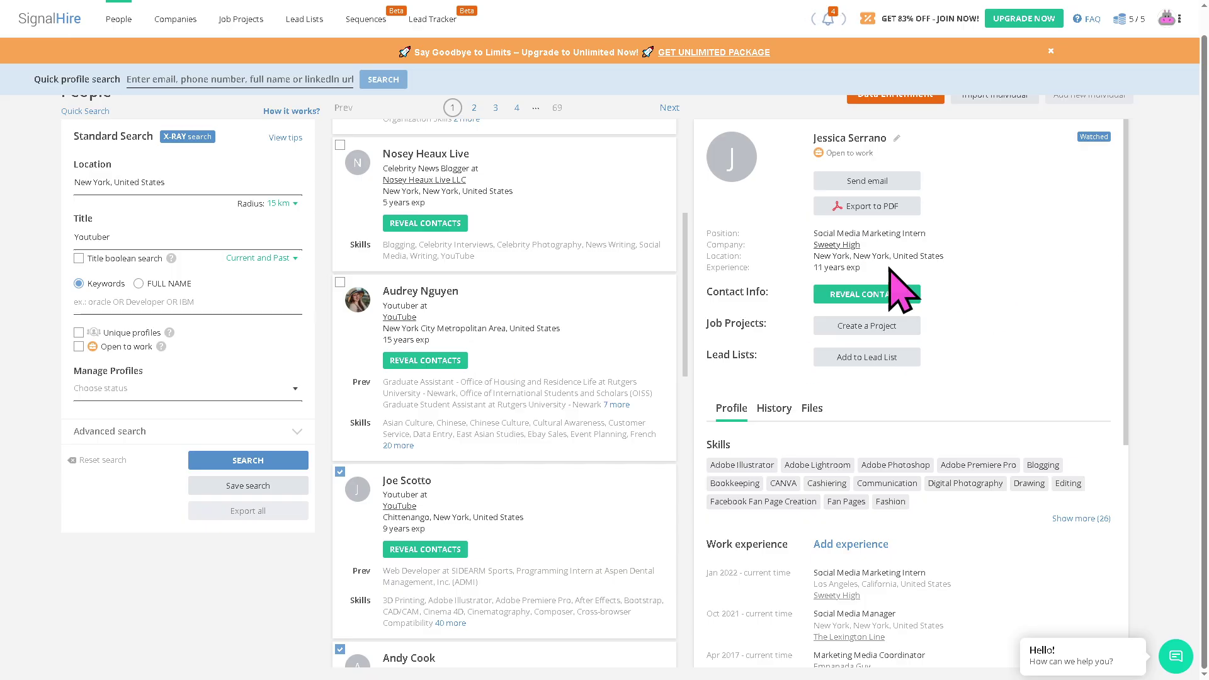
pyautogui.scroll(1, 1204, 284)
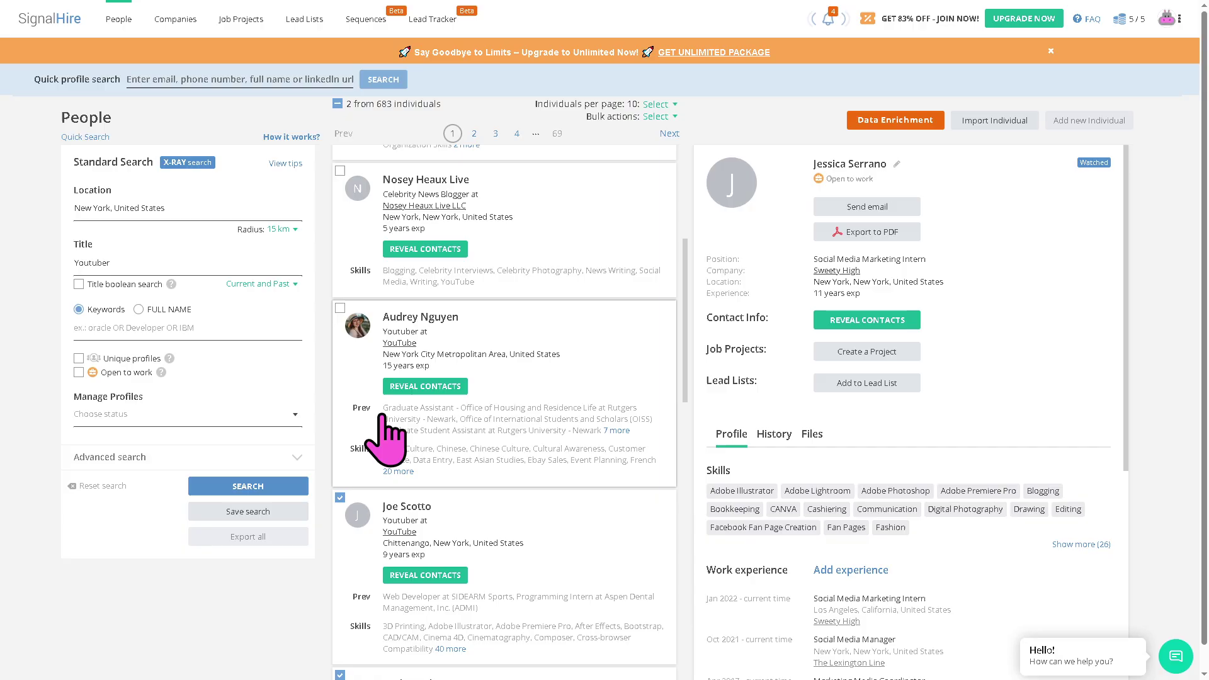
pyautogui.scroll(-1, 384, 391)
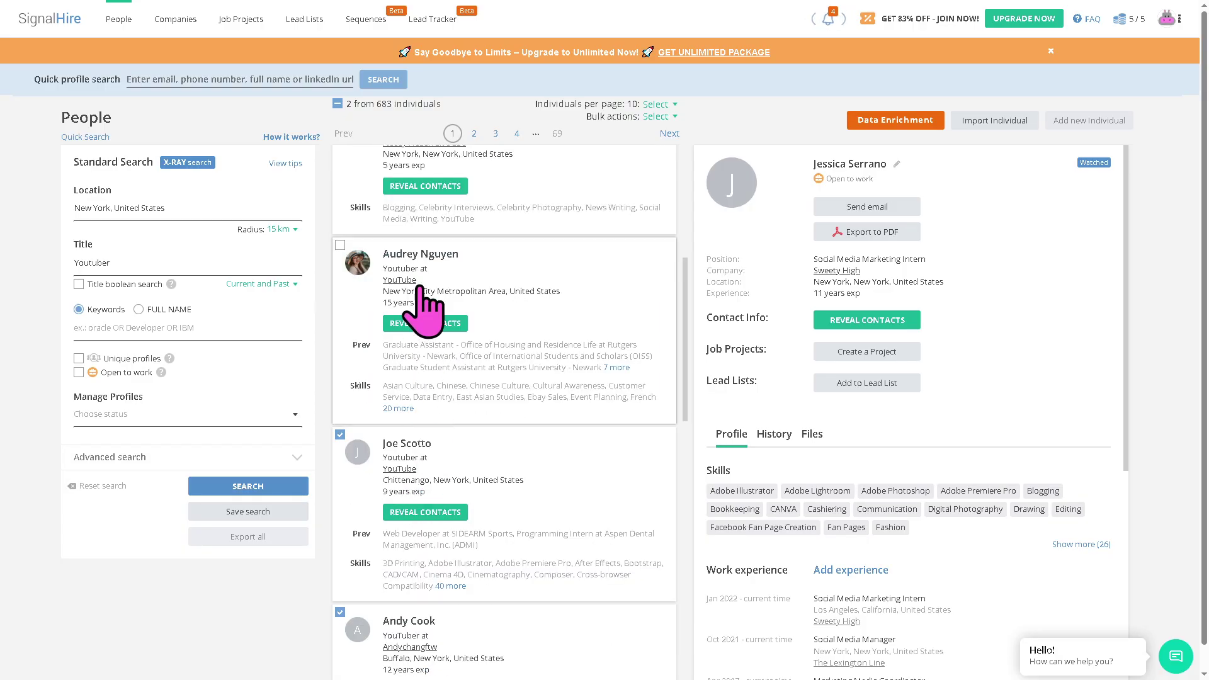
pyautogui.click(416, 443)
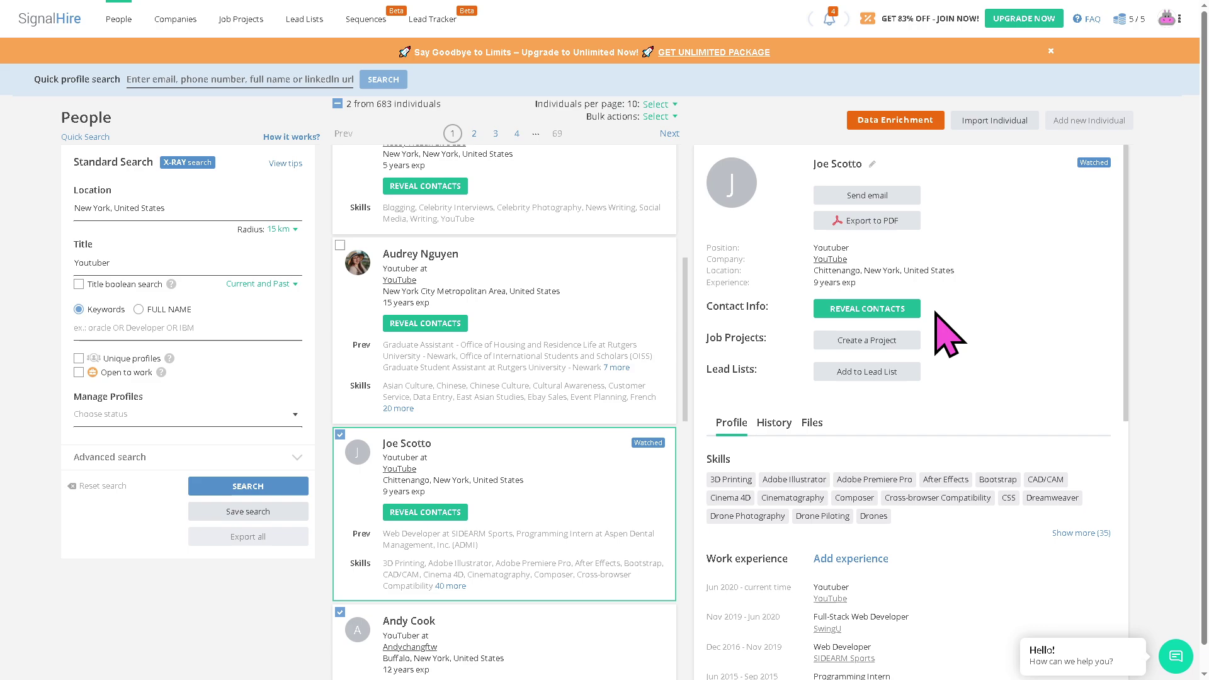
pyautogui.click(883, 312)
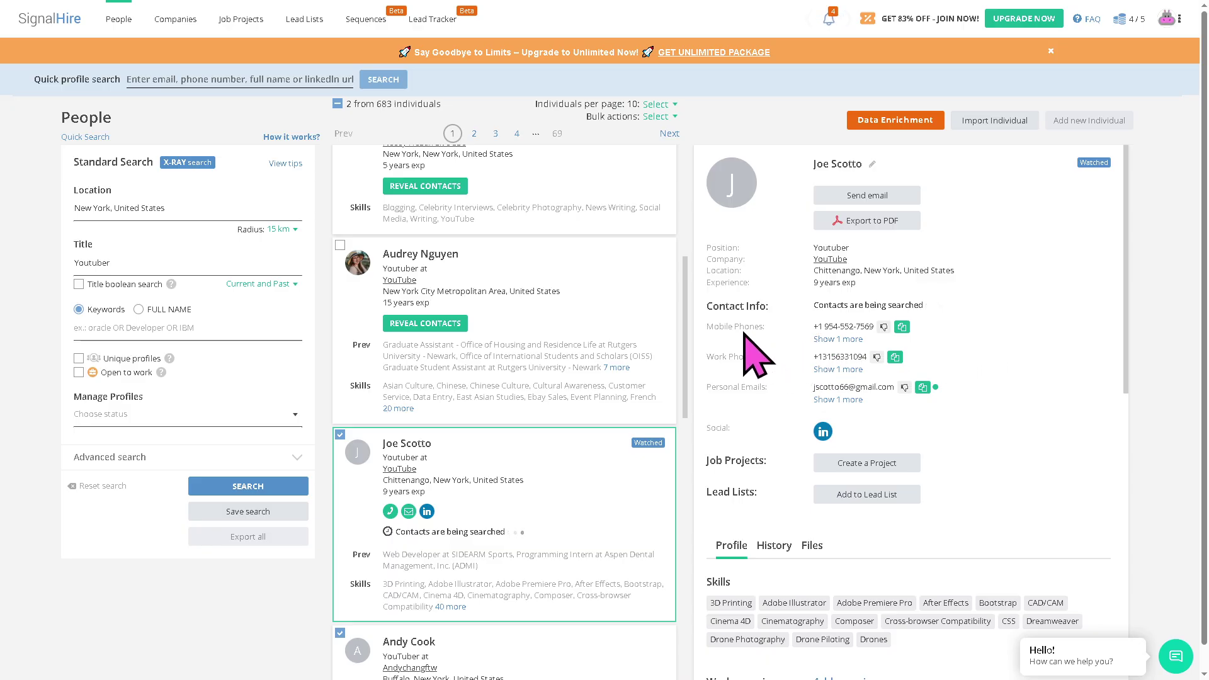
pyautogui.click(844, 400)
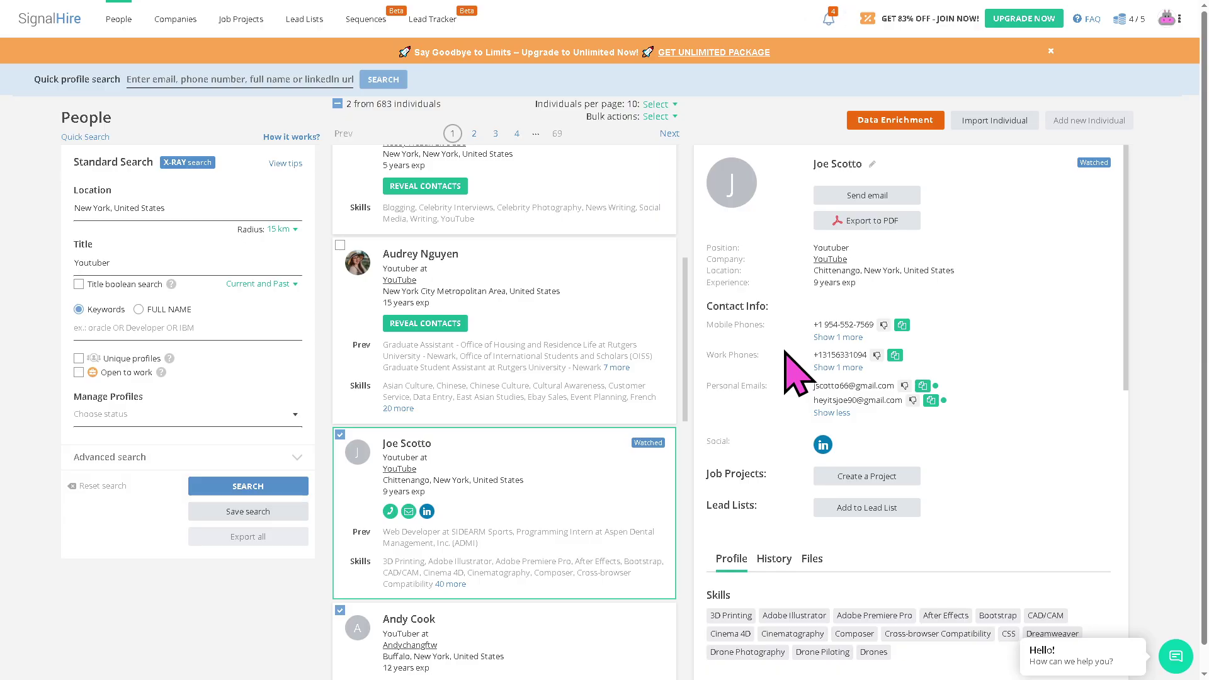
# - Save the Chittenango Youtuber to a new lead list and copy the name 'How to use SIGNALHIRE'
pyautogui.click(871, 512)
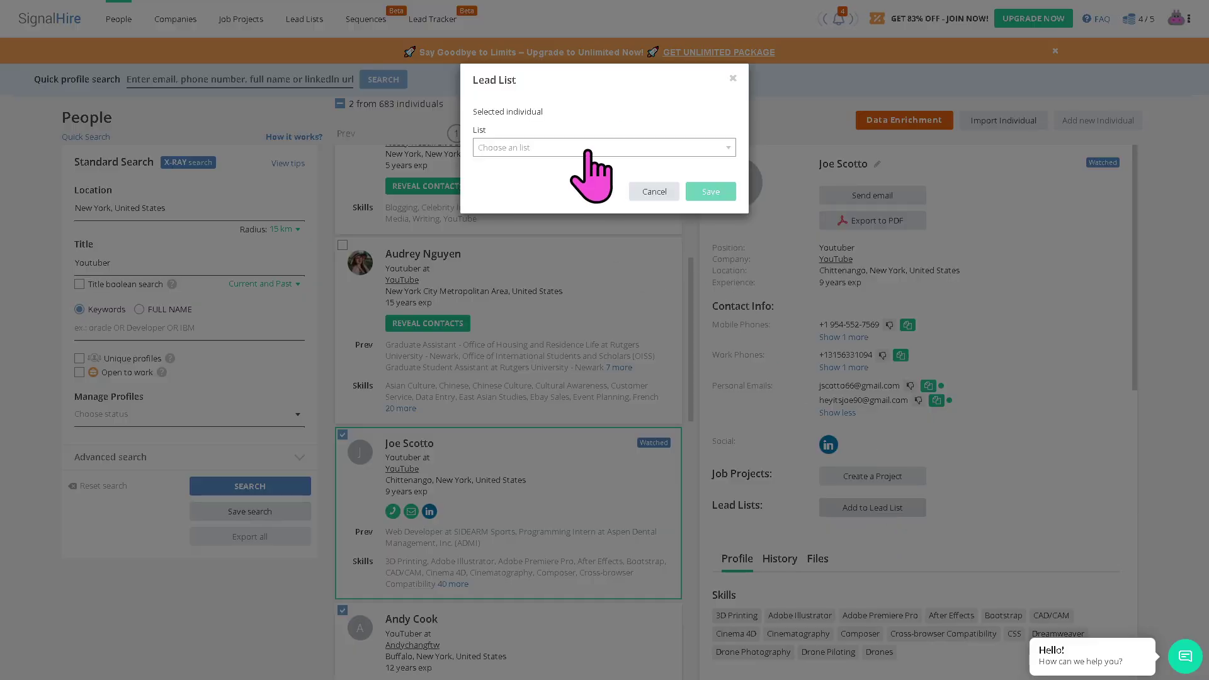
pyautogui.click(587, 151)
pyautogui.click(549, 189)
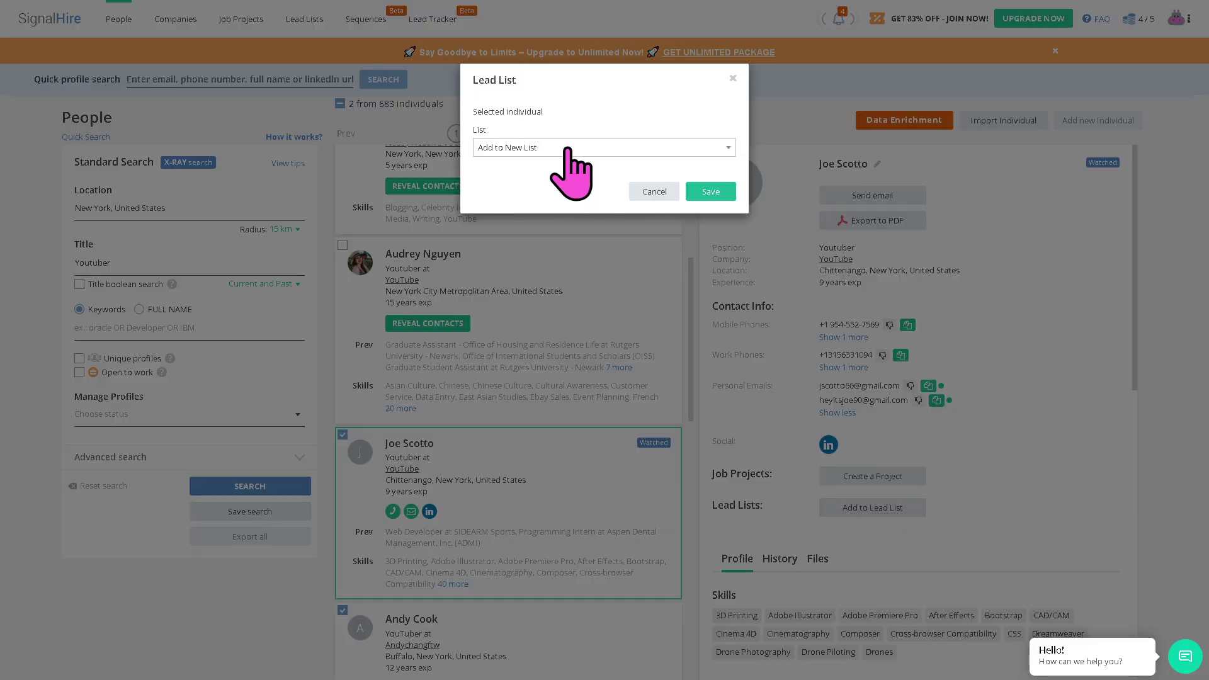
pyautogui.click(569, 150)
pyautogui.click(552, 187)
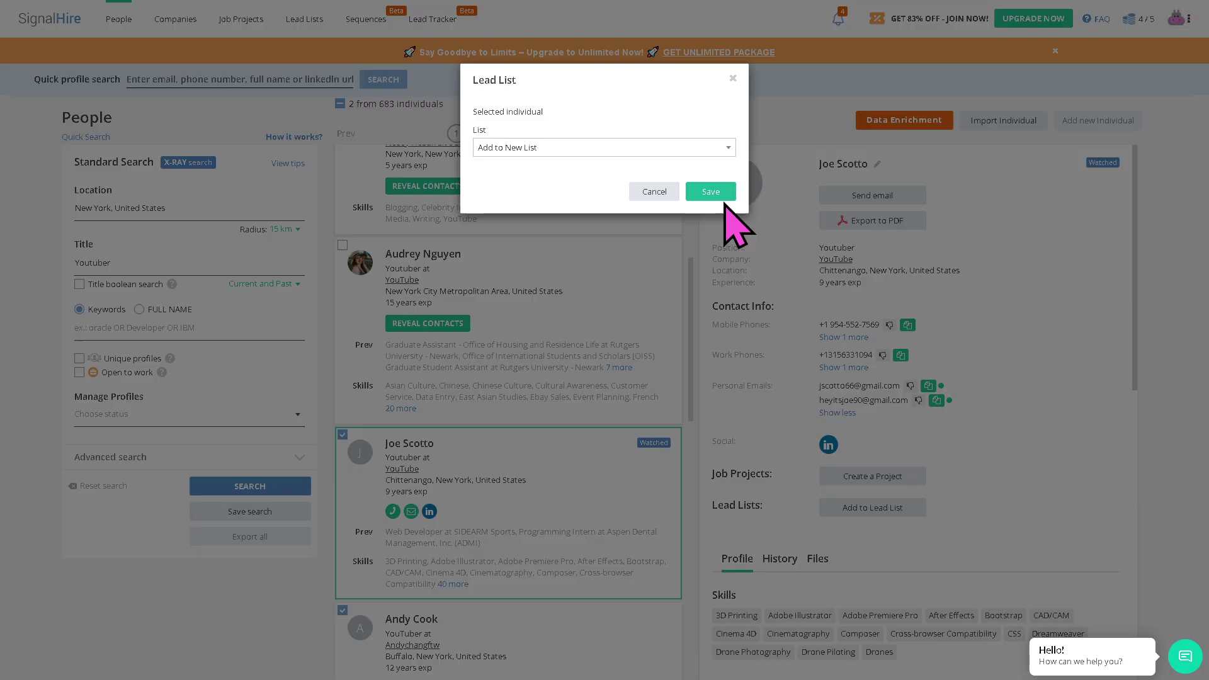
pyautogui.click(712, 192)
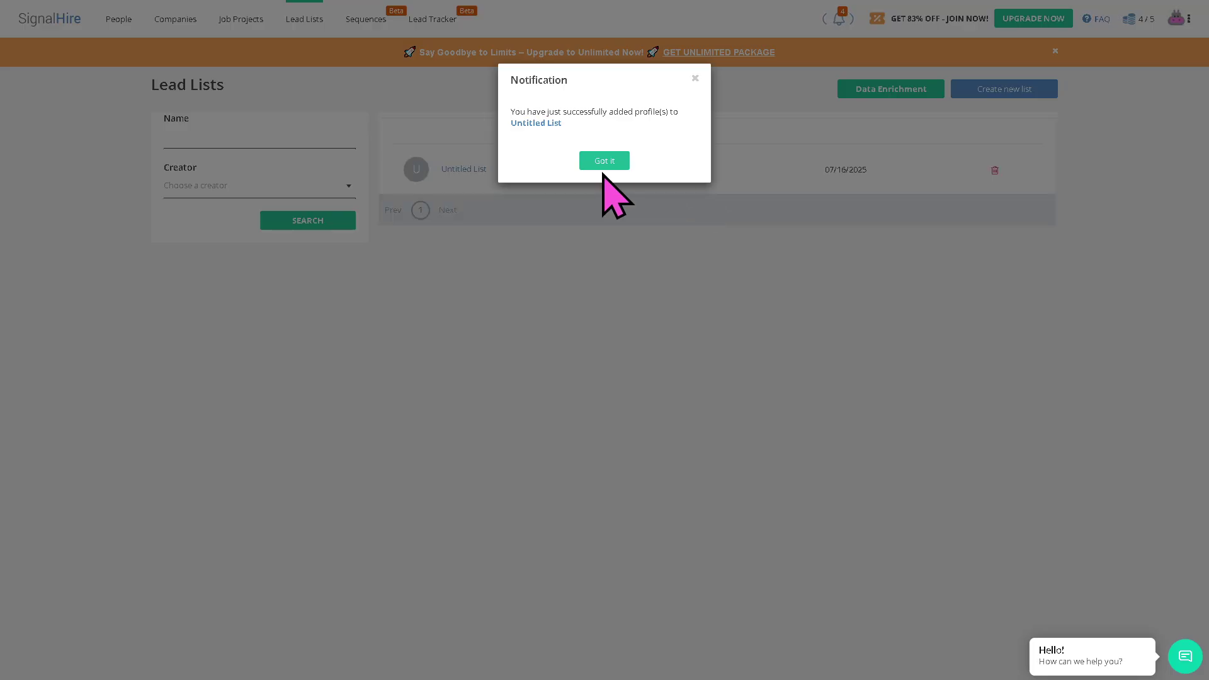
pyautogui.click(610, 162)
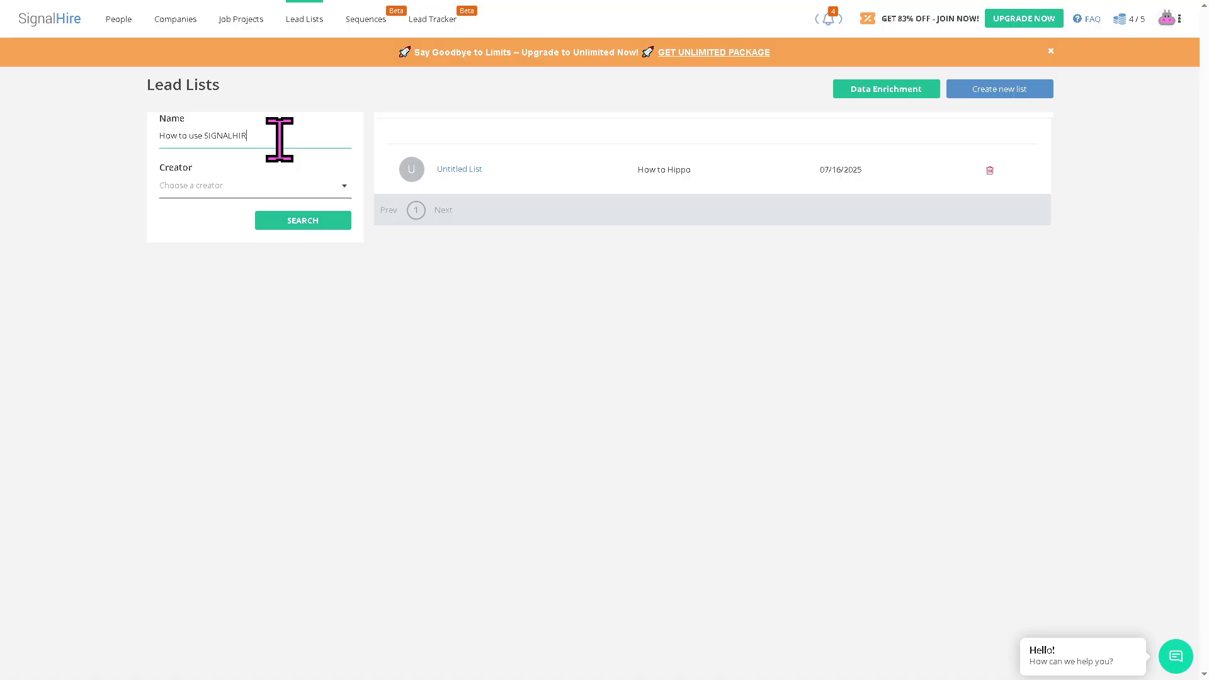
pyautogui.hotkey('ctrl', 'a')
pyautogui.hotkey('ctrl', 'c')
pyautogui.click(688, 391)
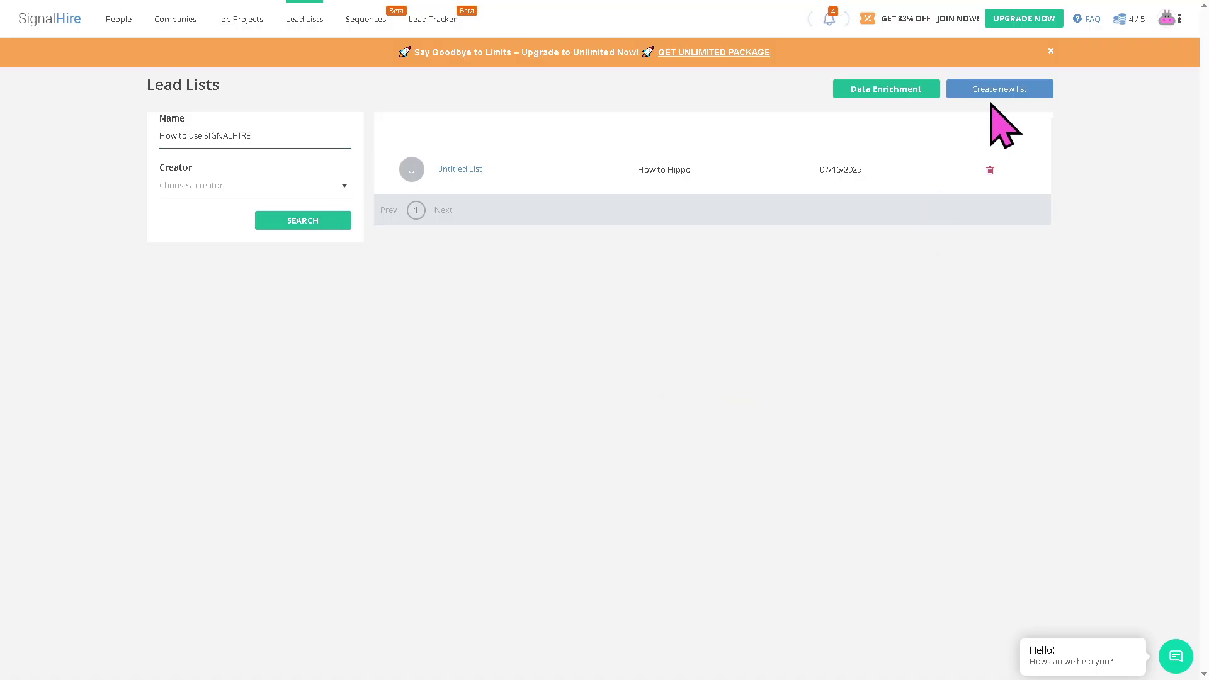
# - Rename Untitled List to 'How to use SIGNALHIRE' by pasting, then return to People
pyautogui.click(467, 171)
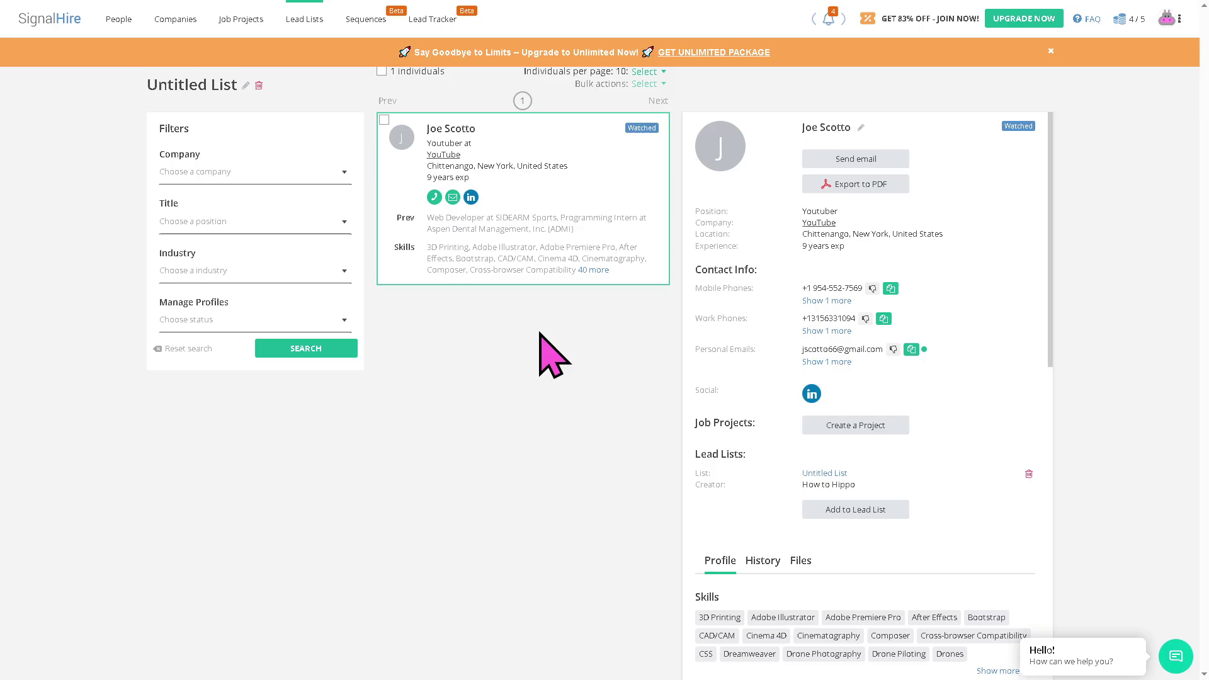
pyautogui.click(246, 85)
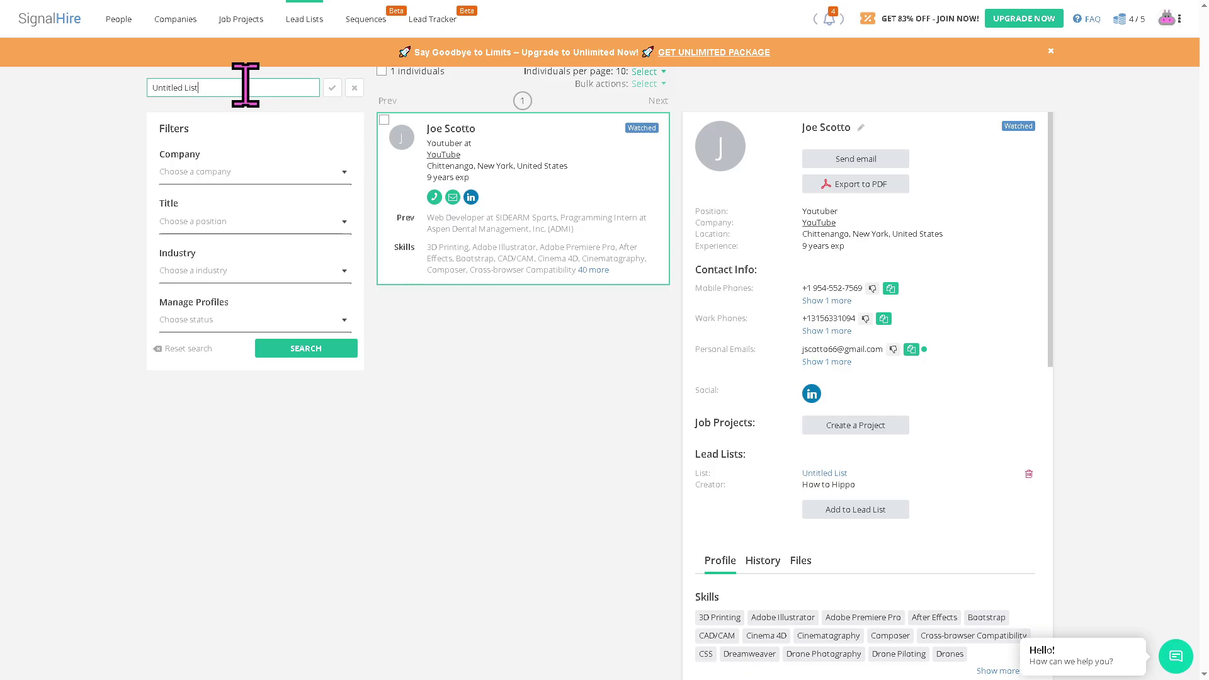
pyautogui.hotkey('ctrl', 'v')
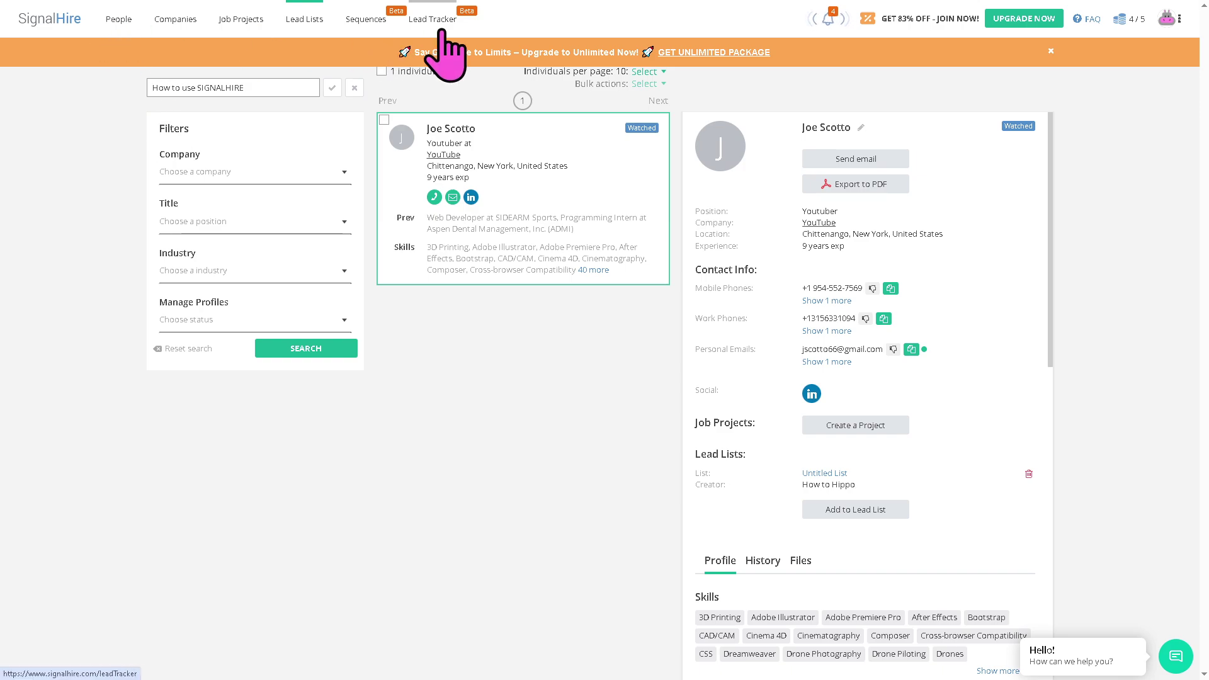
pyautogui.moveTo(512, 40); pyautogui.dragTo(345, 20)
pyautogui.click(60, 170)
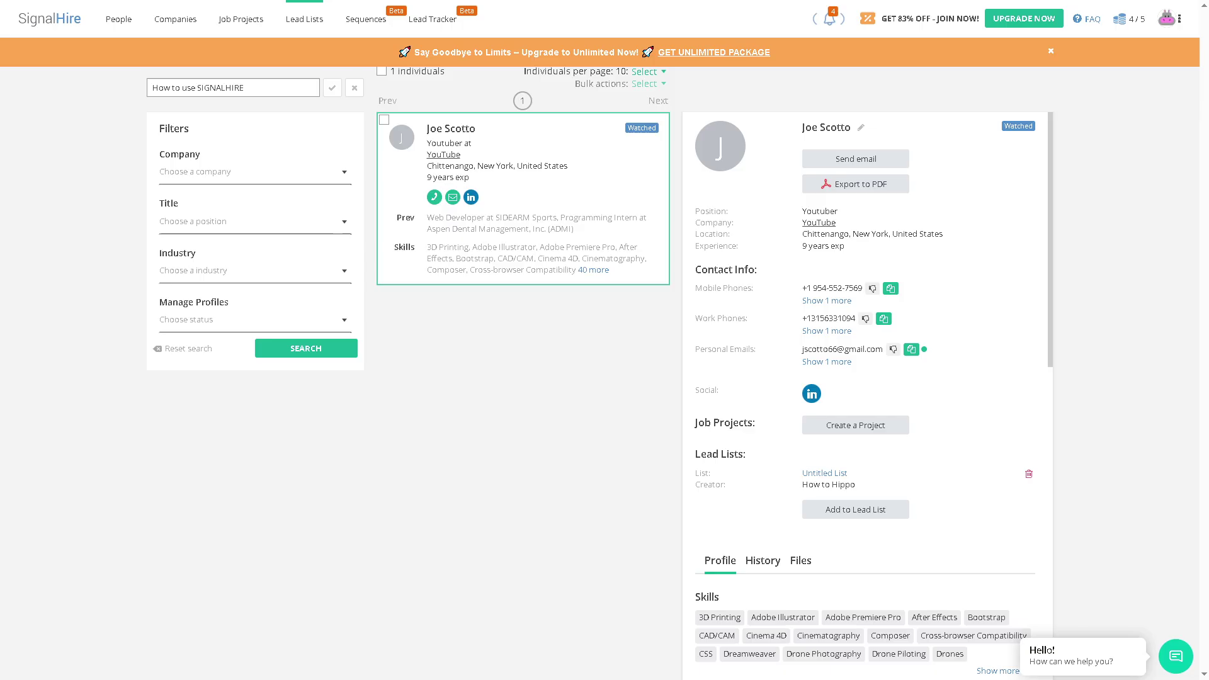
pyautogui.click(117, 20)
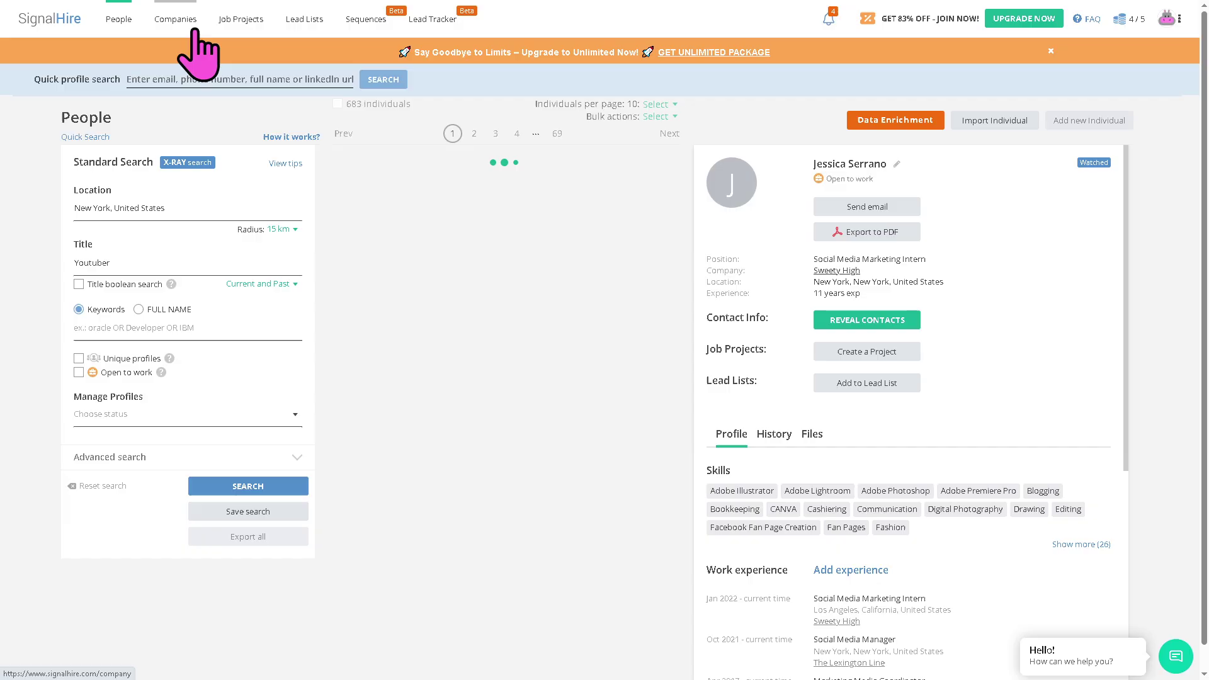
# - Search companies by the name SIGNALHIRE, returning two SignalHire entries
pyautogui.click(176, 19)
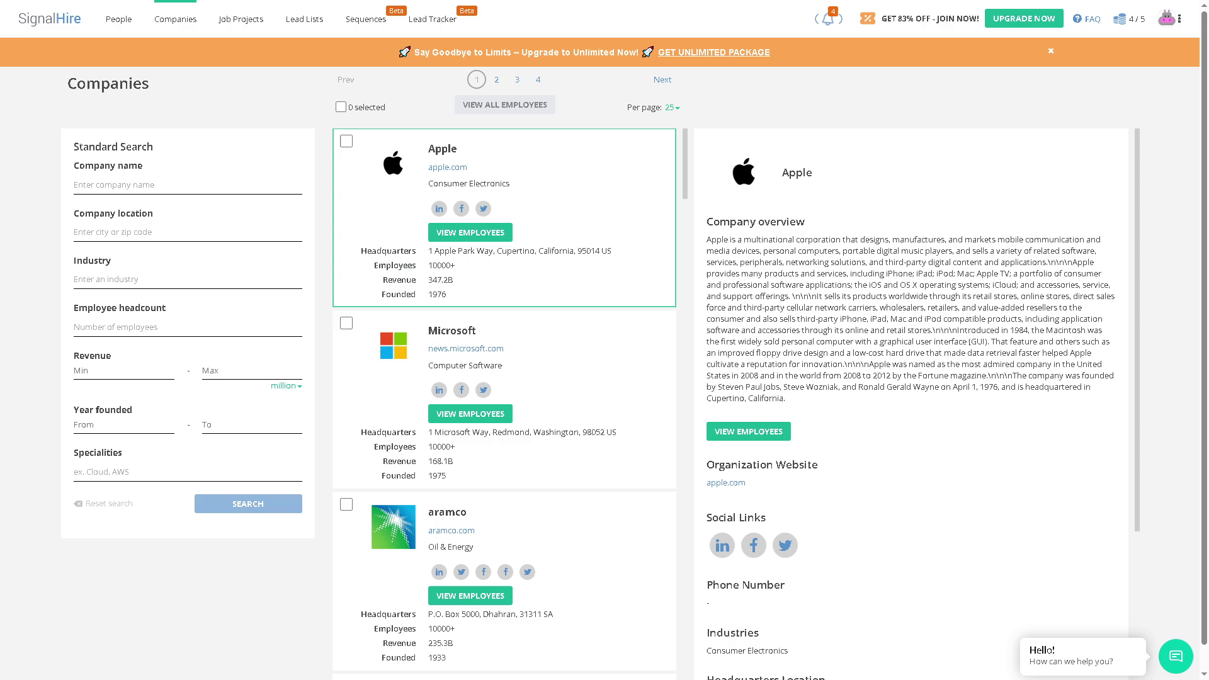
pyautogui.click(155, 186)
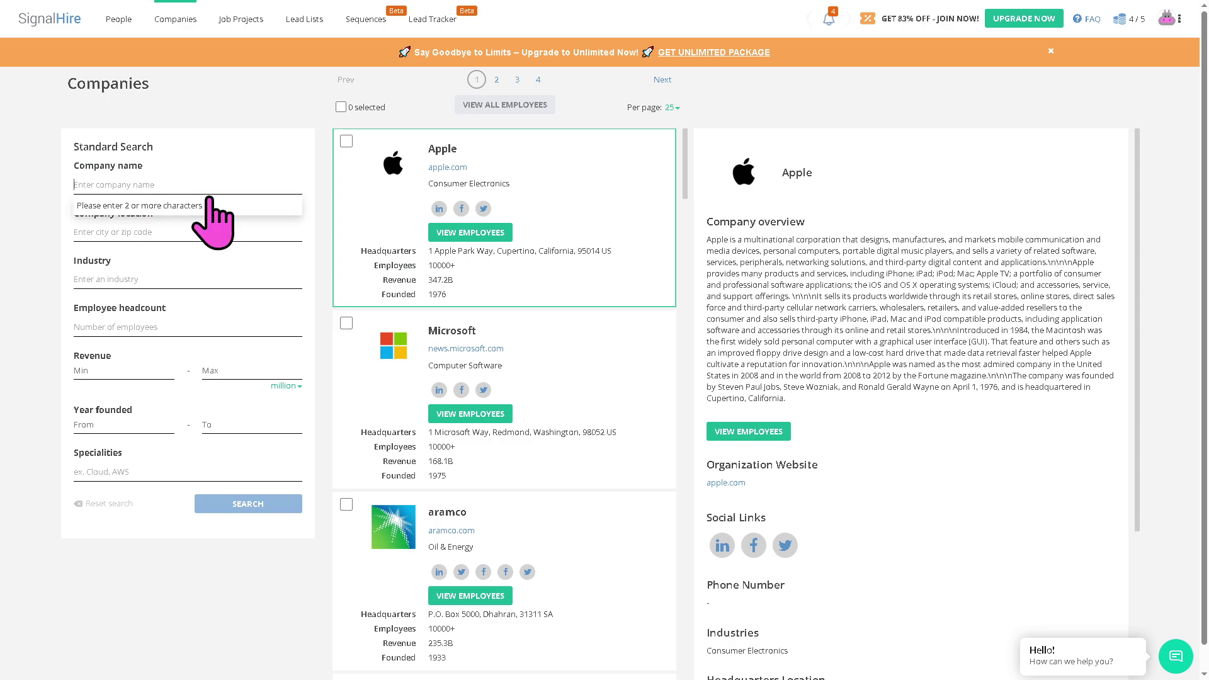
pyautogui.write('SIGNALHIRE')
pyautogui.press('Return')
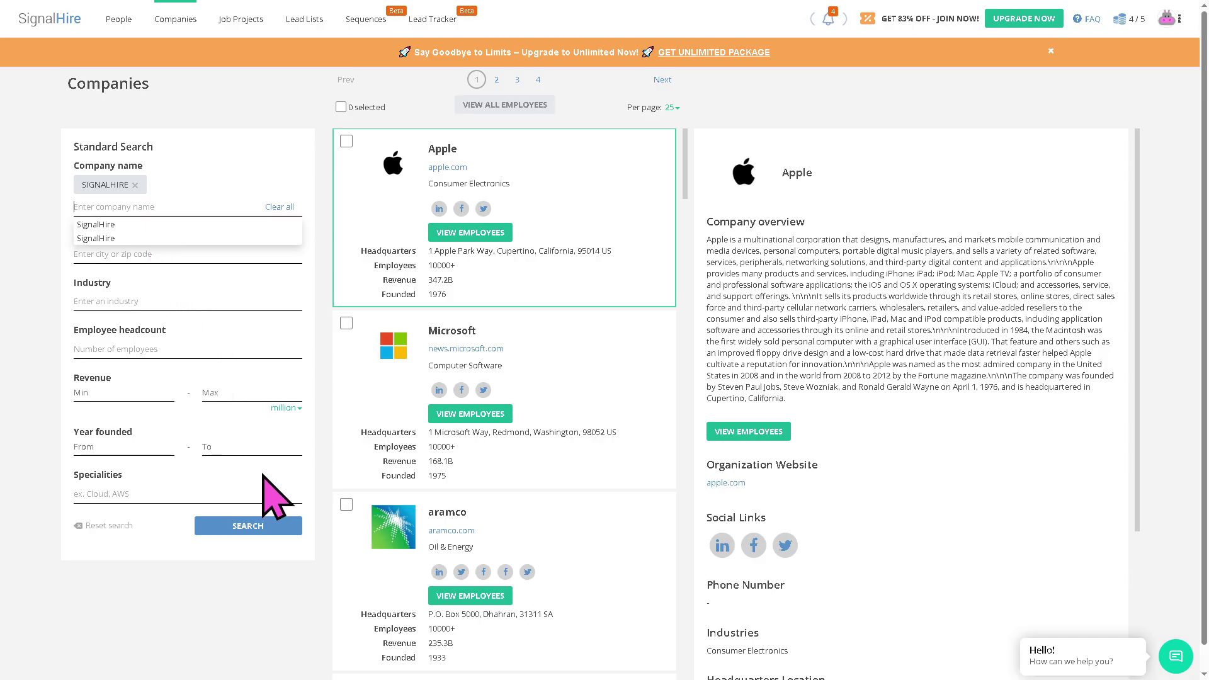
pyautogui.click(260, 527)
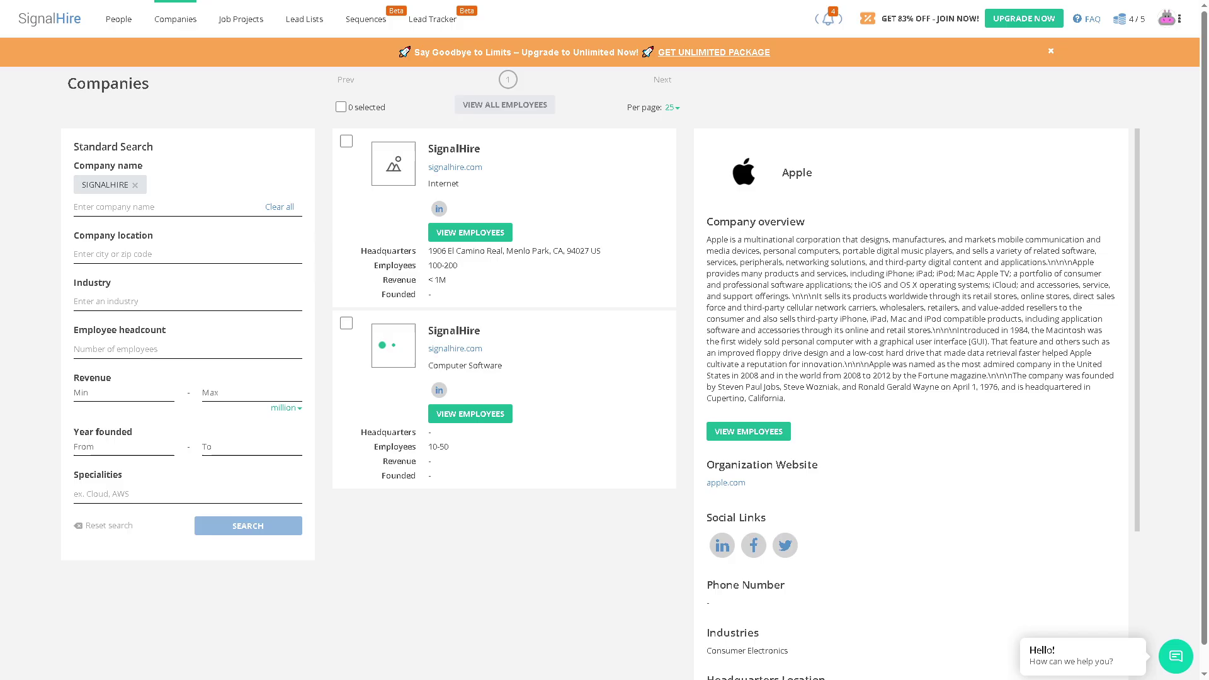
# - List the 94 employees of the first SignalHire company and scroll through them
pyautogui.click(478, 233)
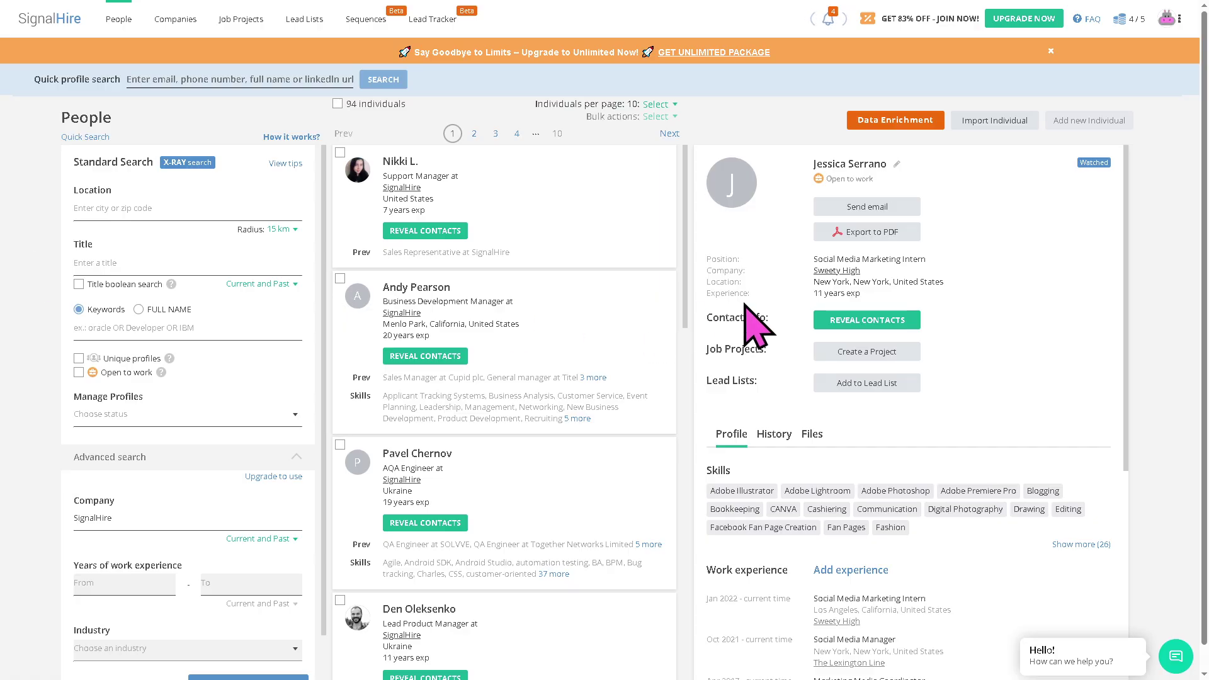
pyautogui.scroll(-1, 798, 317)
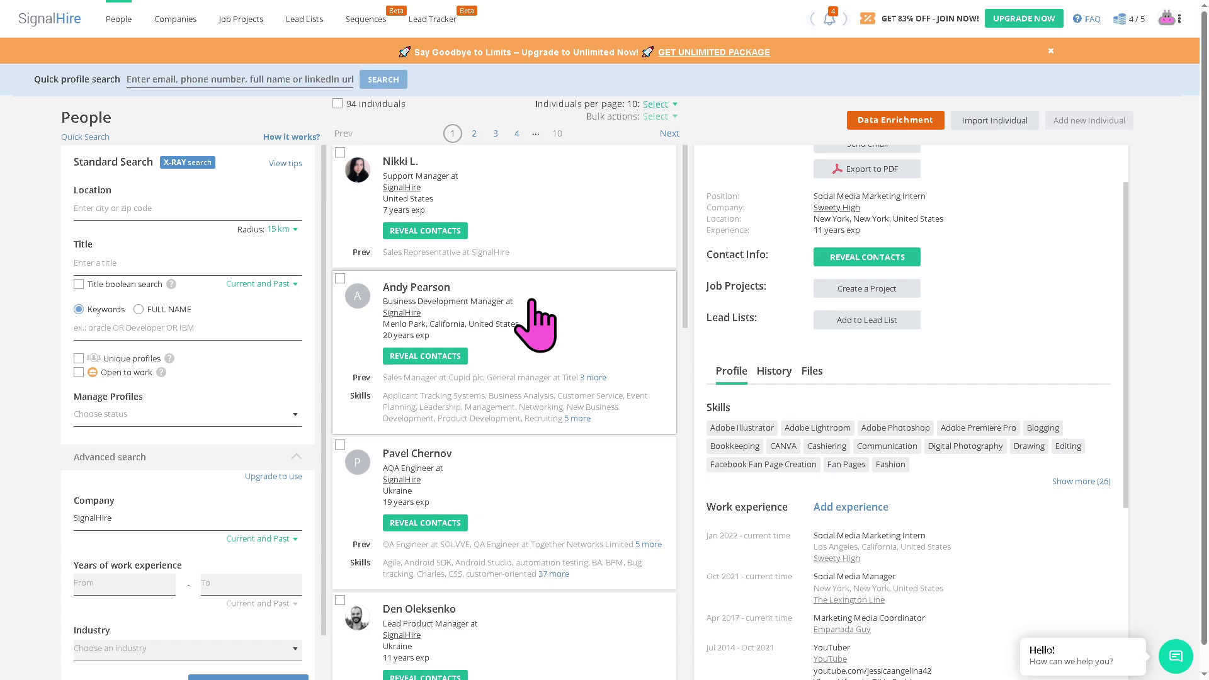
pyautogui.scroll(-5, 535, 321)
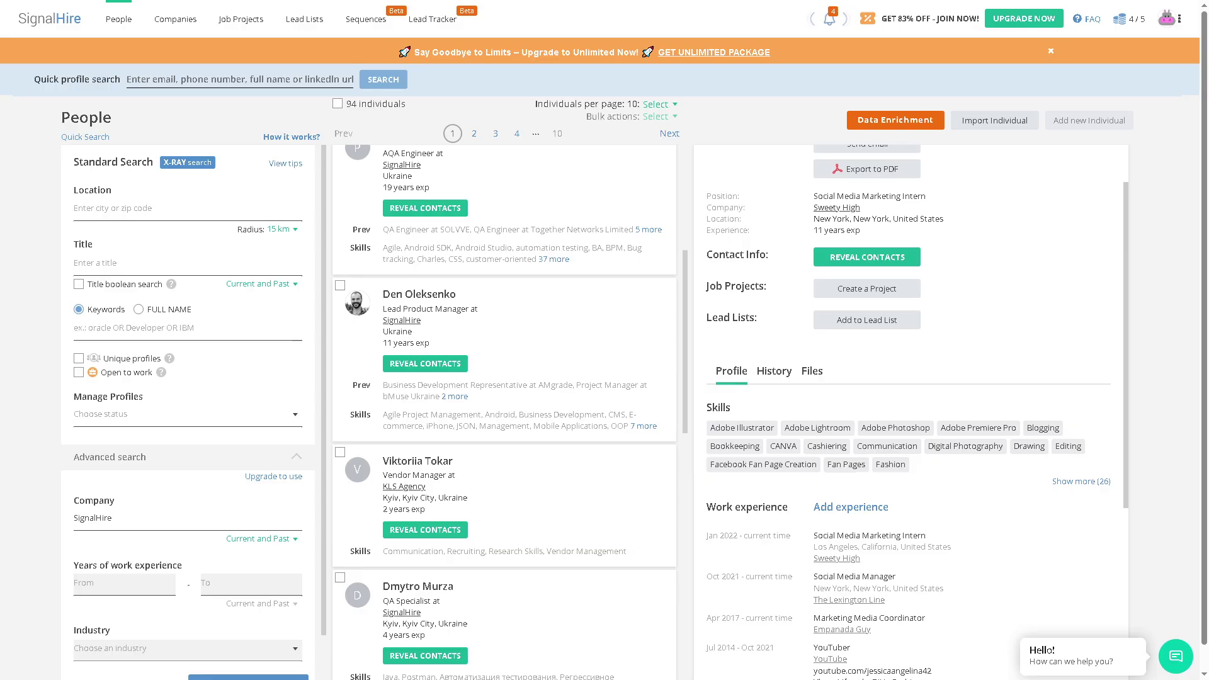
# - Start a new job project titled 'How to use SIGNALHIRE'
pyautogui.click(241, 18)
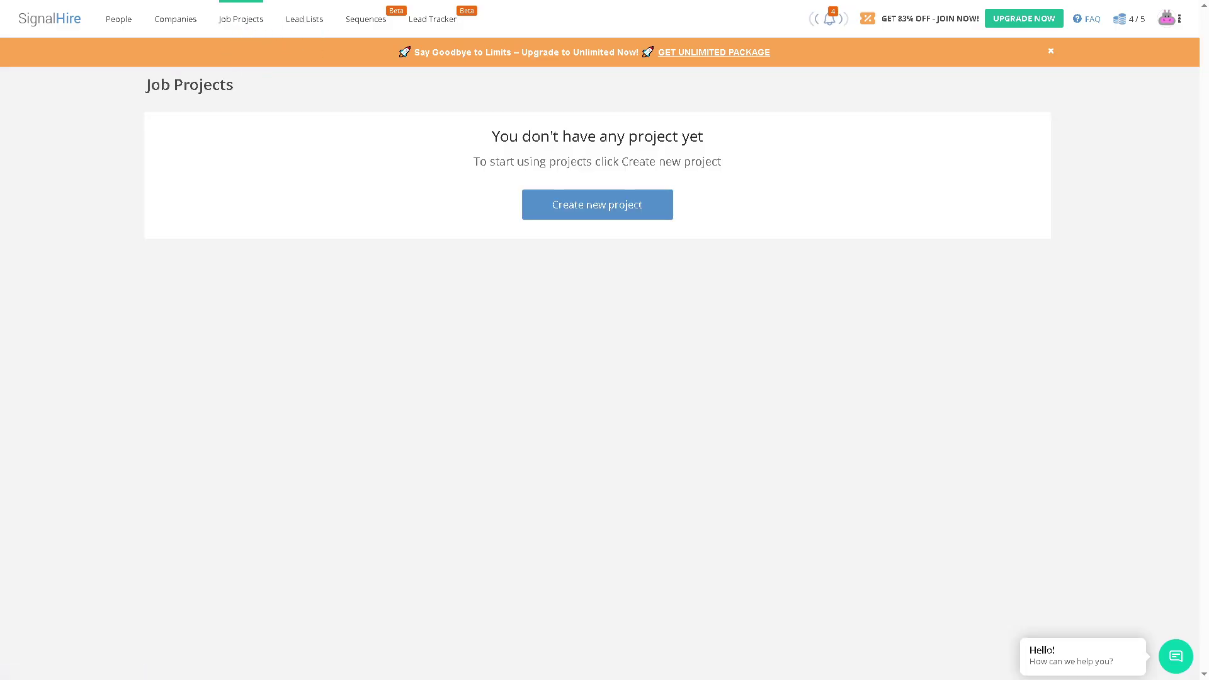
pyautogui.click(567, 208)
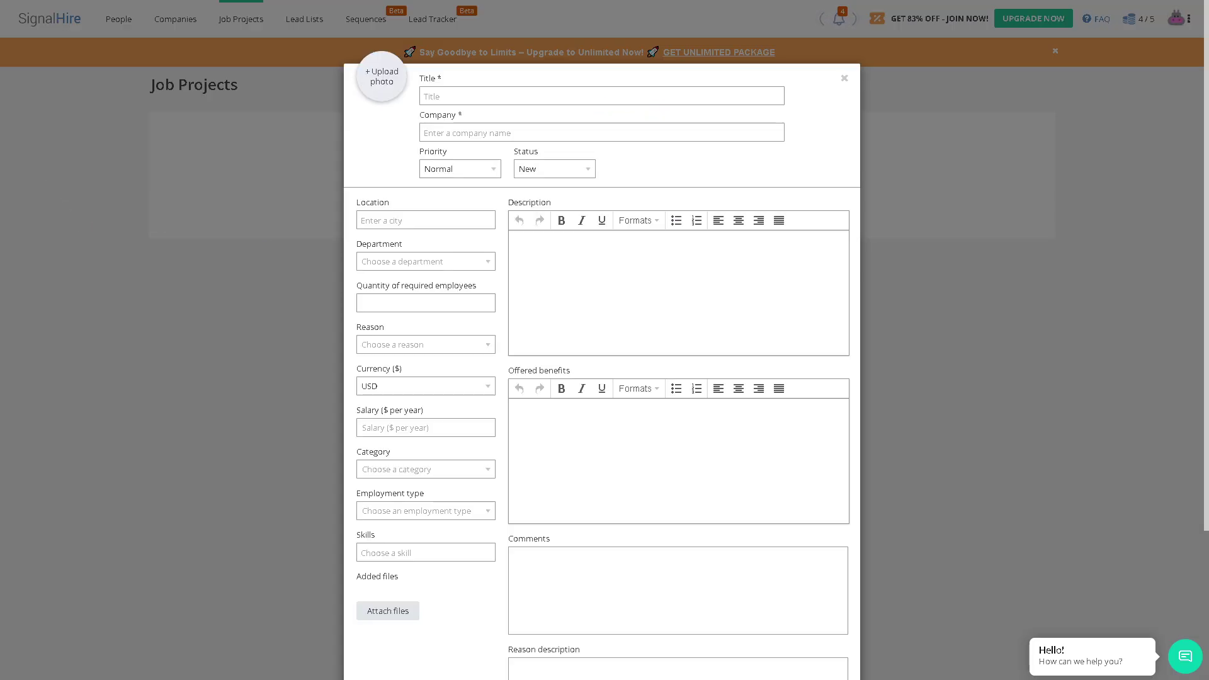
pyautogui.click(449, 94)
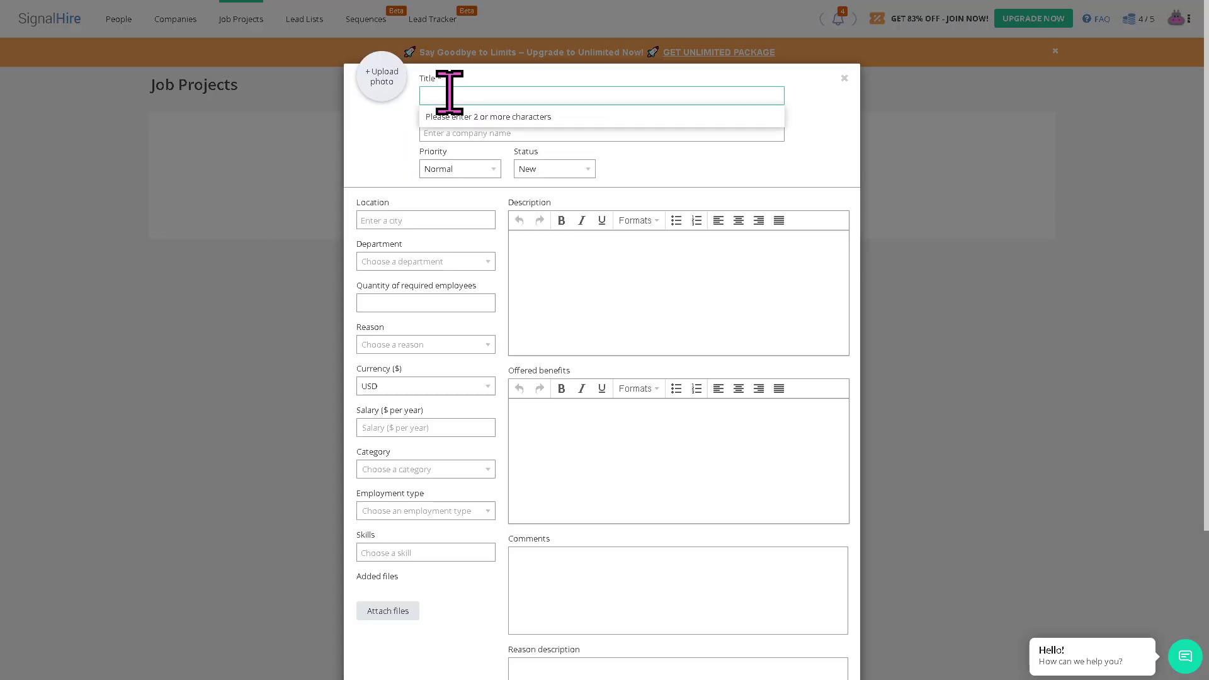
pyautogui.hotkey('ctrl', 'v')
pyautogui.hotkey('ctrl', 'a')
pyautogui.write('How')
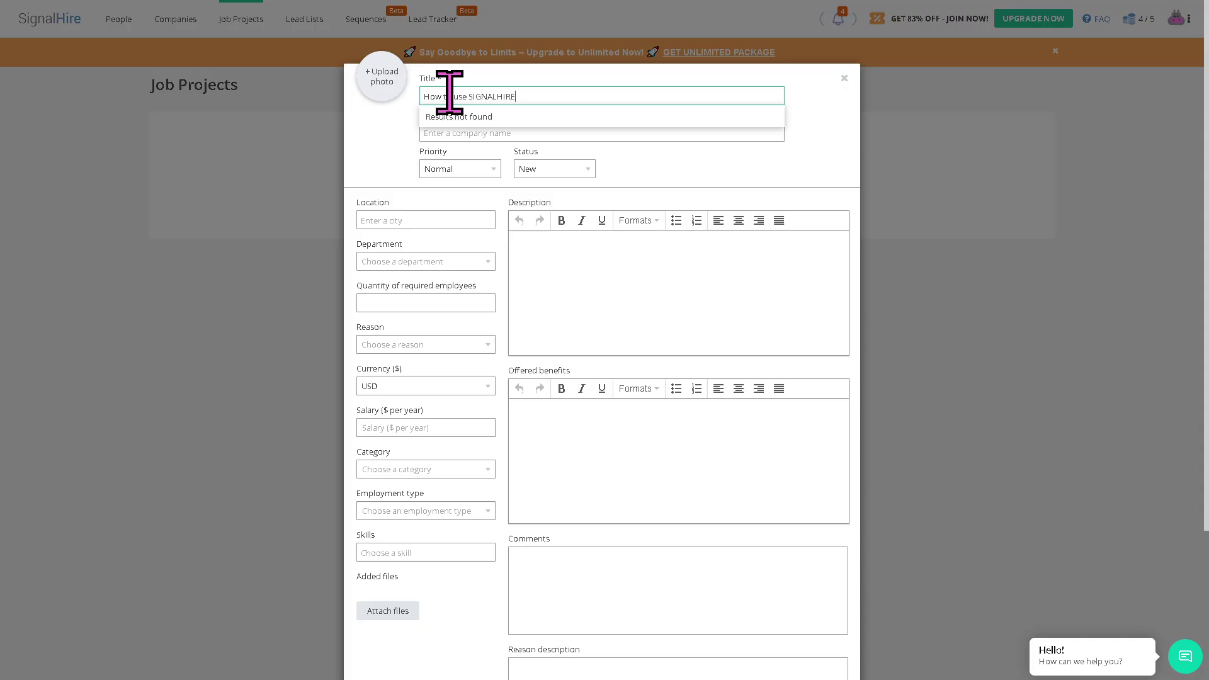
pyautogui.hotkey('ctrl', 'a')
pyautogui.hotkey('ctrl', 'c')
pyautogui.press('Return')
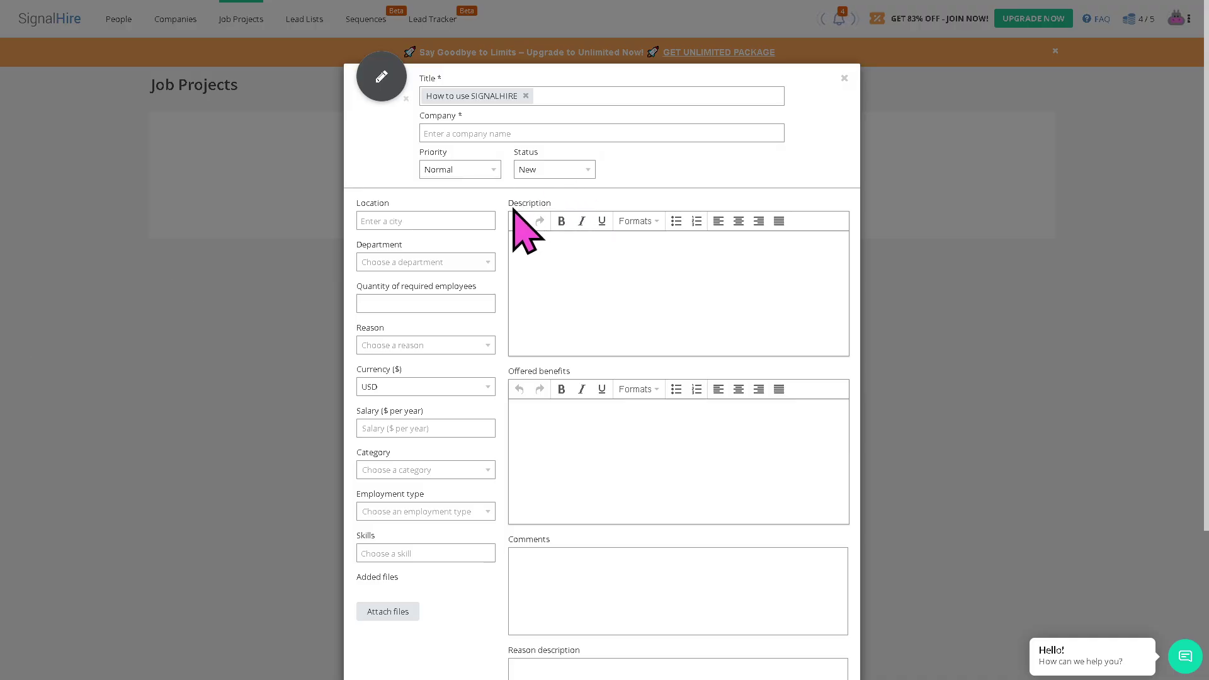
# - Fill the description, offered benefits and comments with 'How to use SIGNALHIRE'
pyautogui.click(561, 251)
pyautogui.hotkey('ctrl', 'v')
pyautogui.click(602, 434)
pyautogui.hotkey('ctrl', 'v')
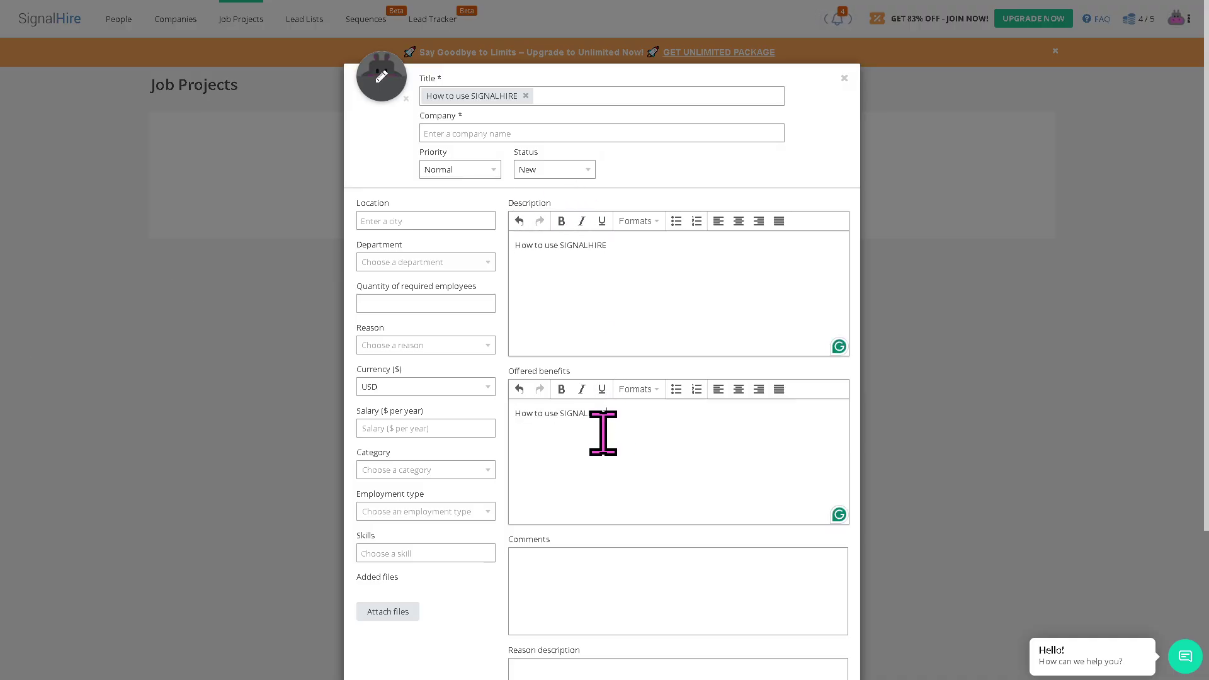
pyautogui.click(621, 551)
pyautogui.hotkey('ctrl', 'v')
pyautogui.scroll(-3, 630, 548)
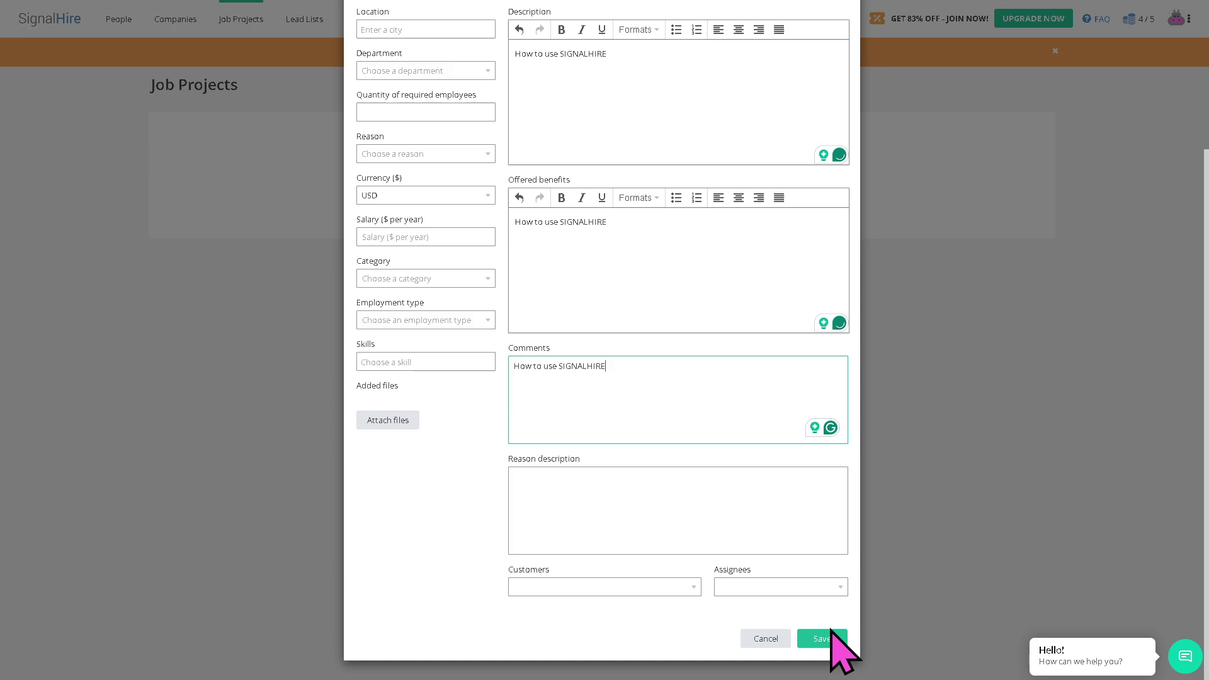
# - Enter 'How to use SIGNALHIRE' as the required company and save the project
pyautogui.click(825, 642)
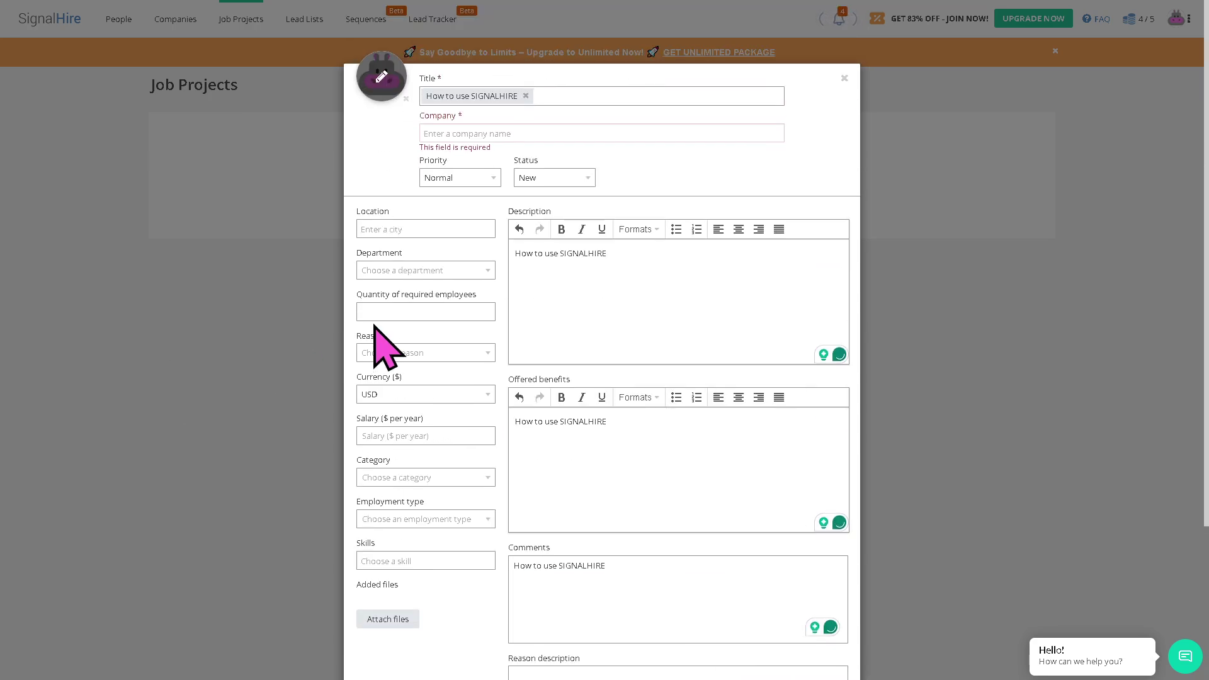
pyautogui.click(482, 134)
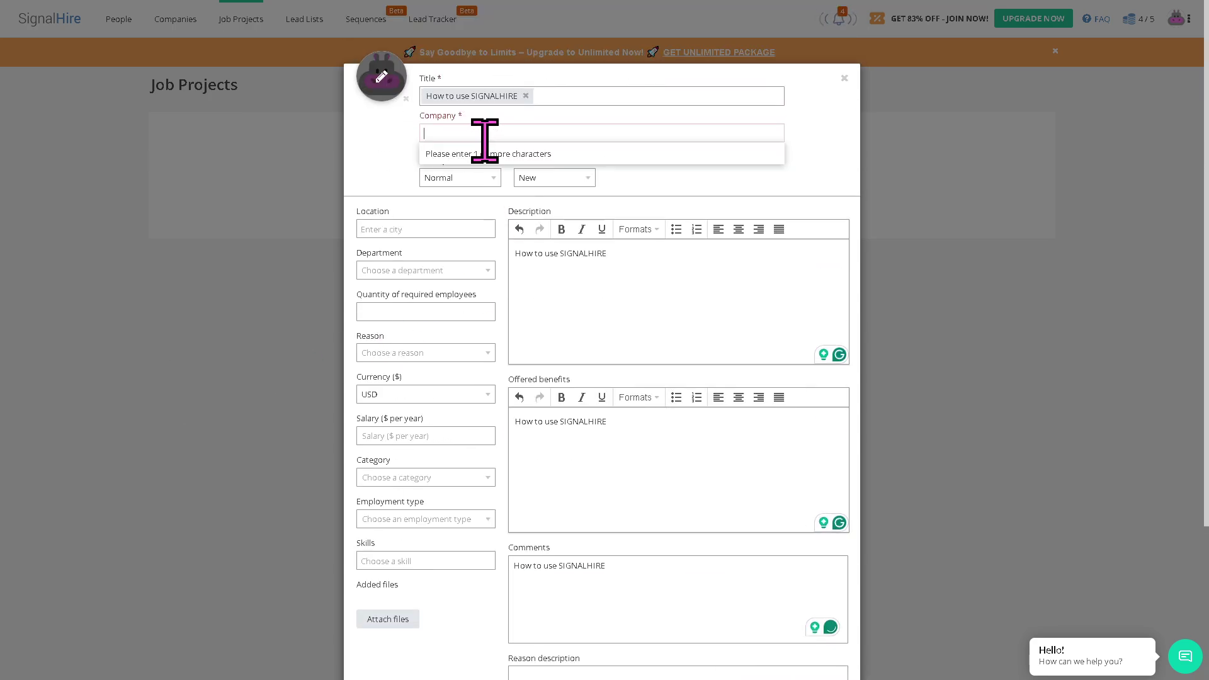
pyautogui.hotkey('ctrl', 'v')
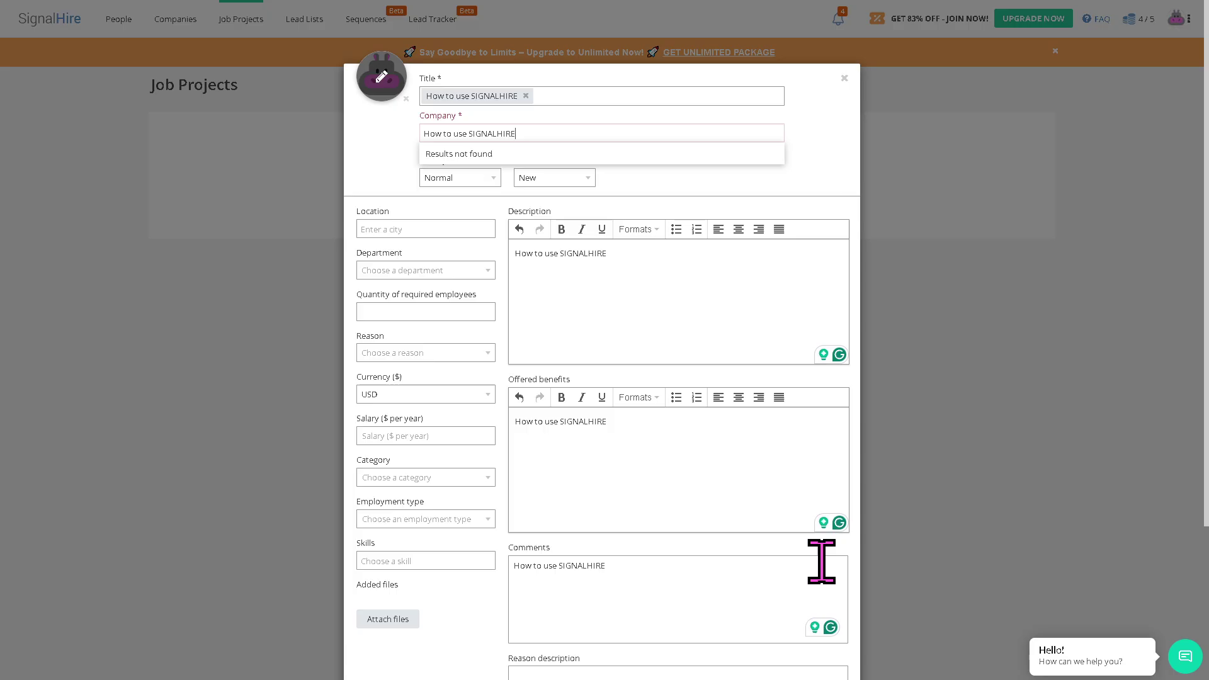
pyautogui.scroll(-5, 821, 561)
pyautogui.click(830, 641)
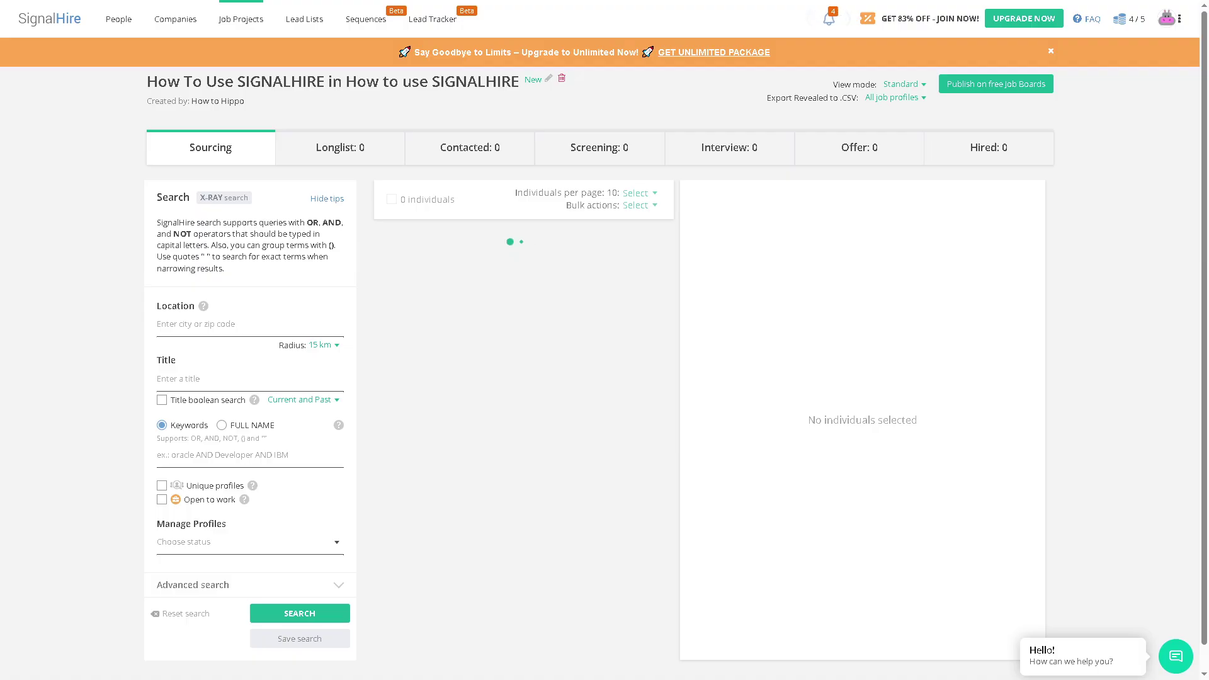
# - Rename the Untitled List lead list to 'How to use SIGNALHIRE', then view the Sequences page
pyautogui.click(303, 22)
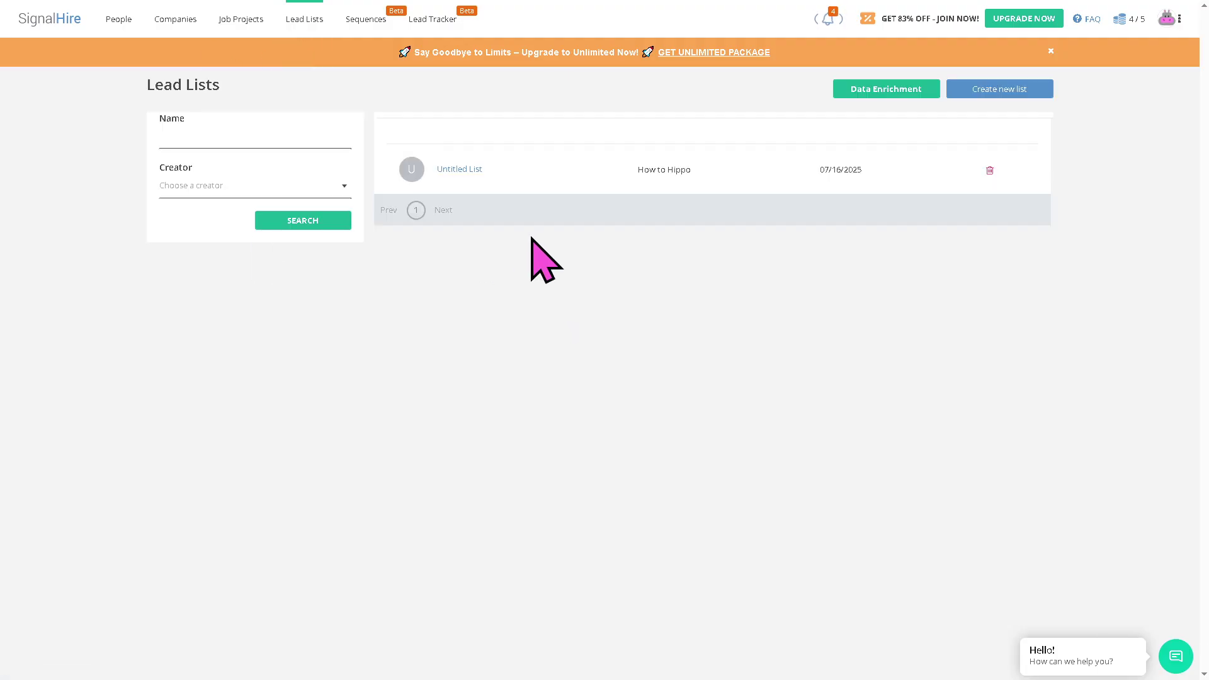
pyautogui.click(460, 170)
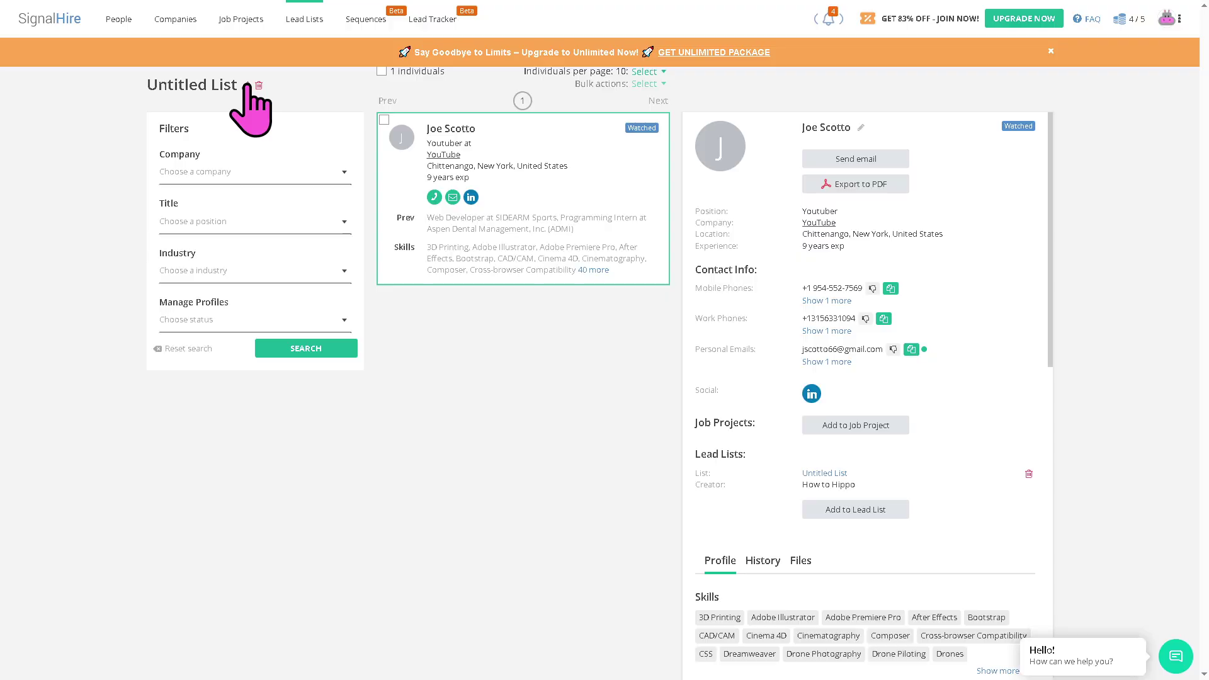
pyautogui.click(245, 85)
pyautogui.write('How to use SIGNALHIRE')
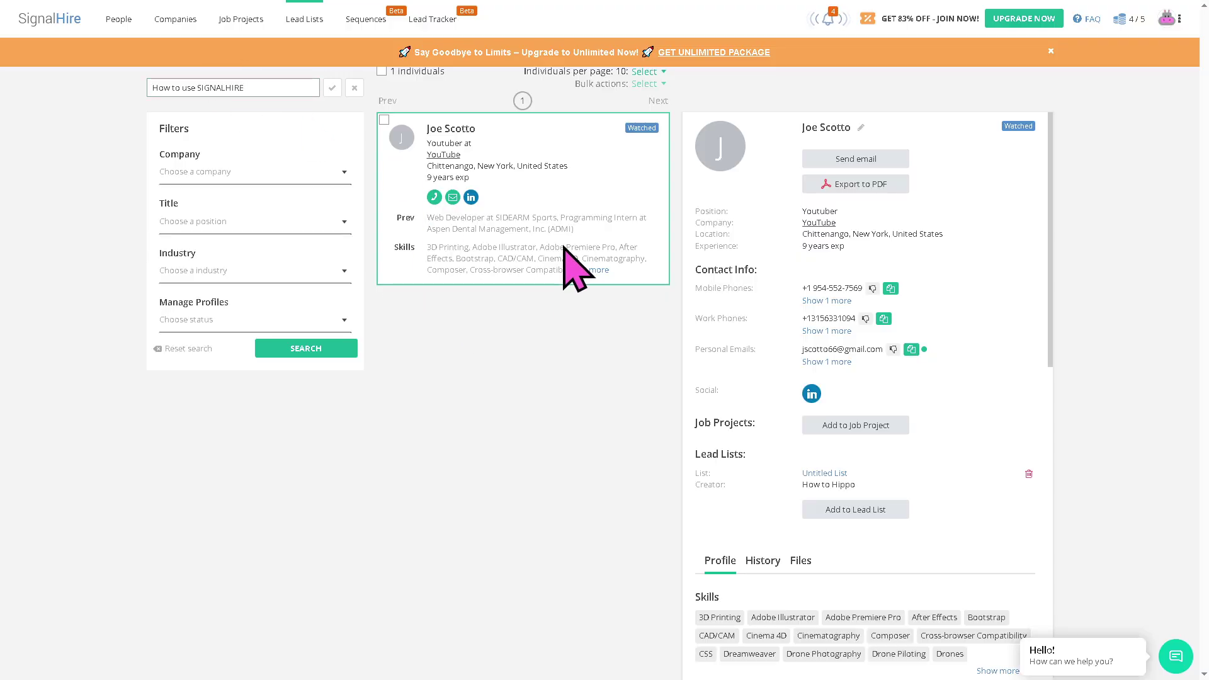
pyautogui.click(1014, 243)
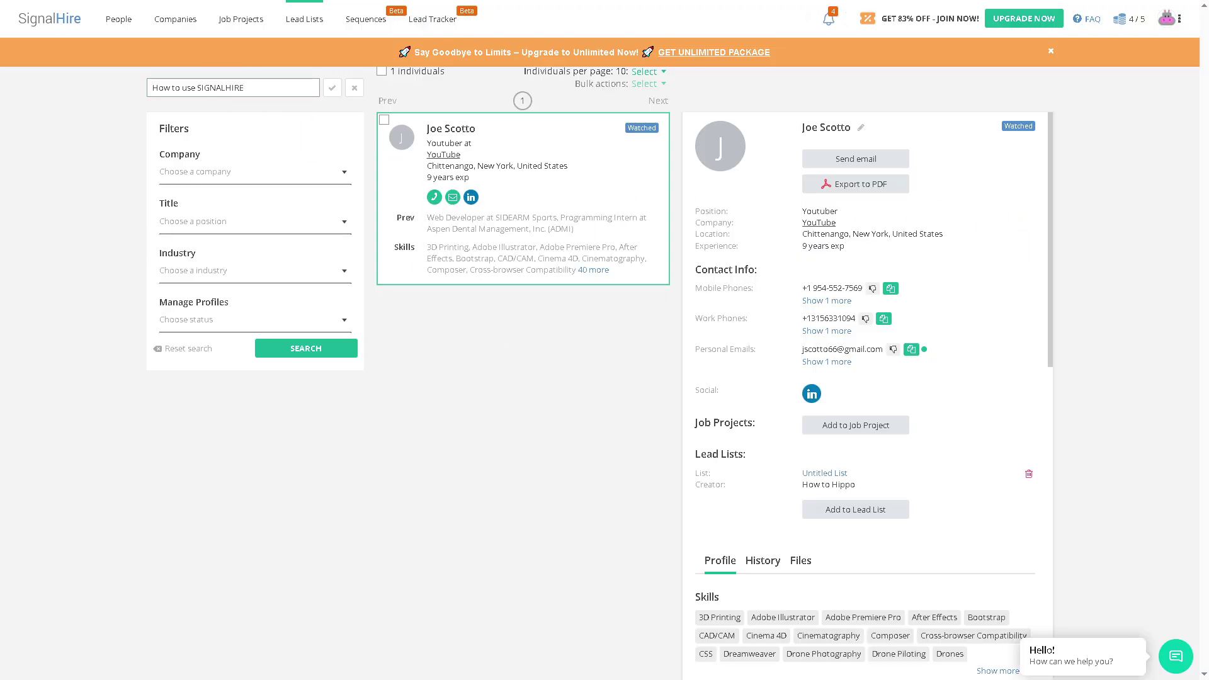
pyautogui.click(354, 20)
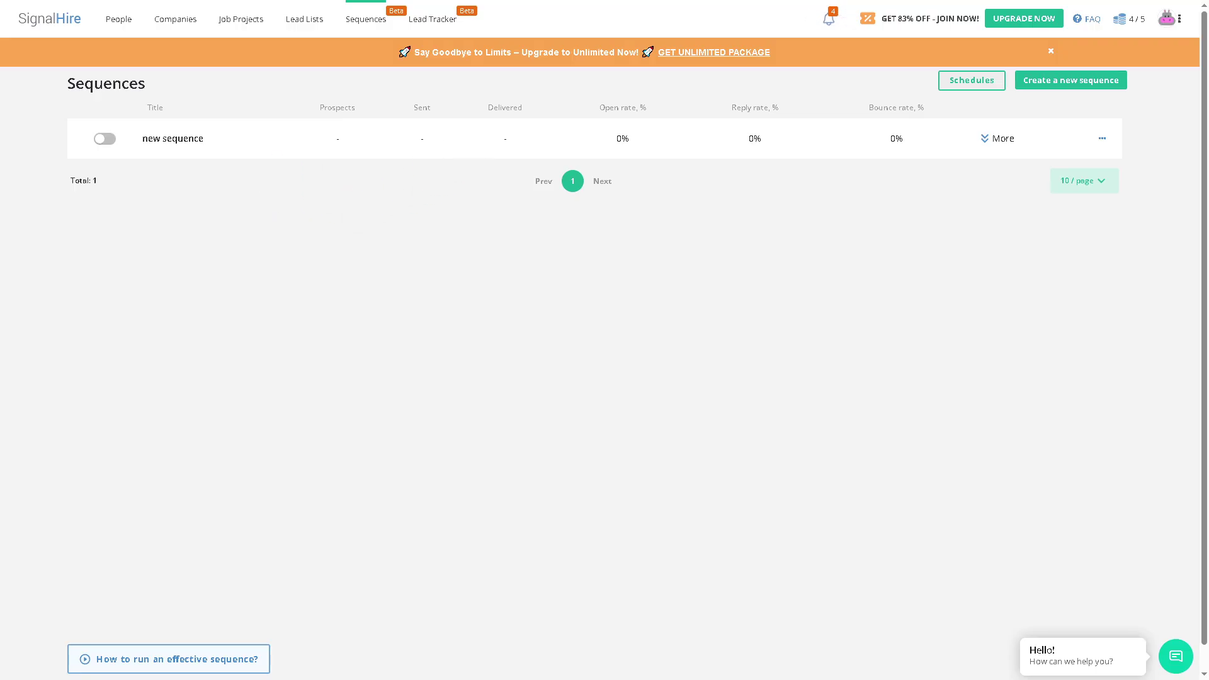
# - Look over SignalHire's Lead Tracker page
pyautogui.click(433, 19)
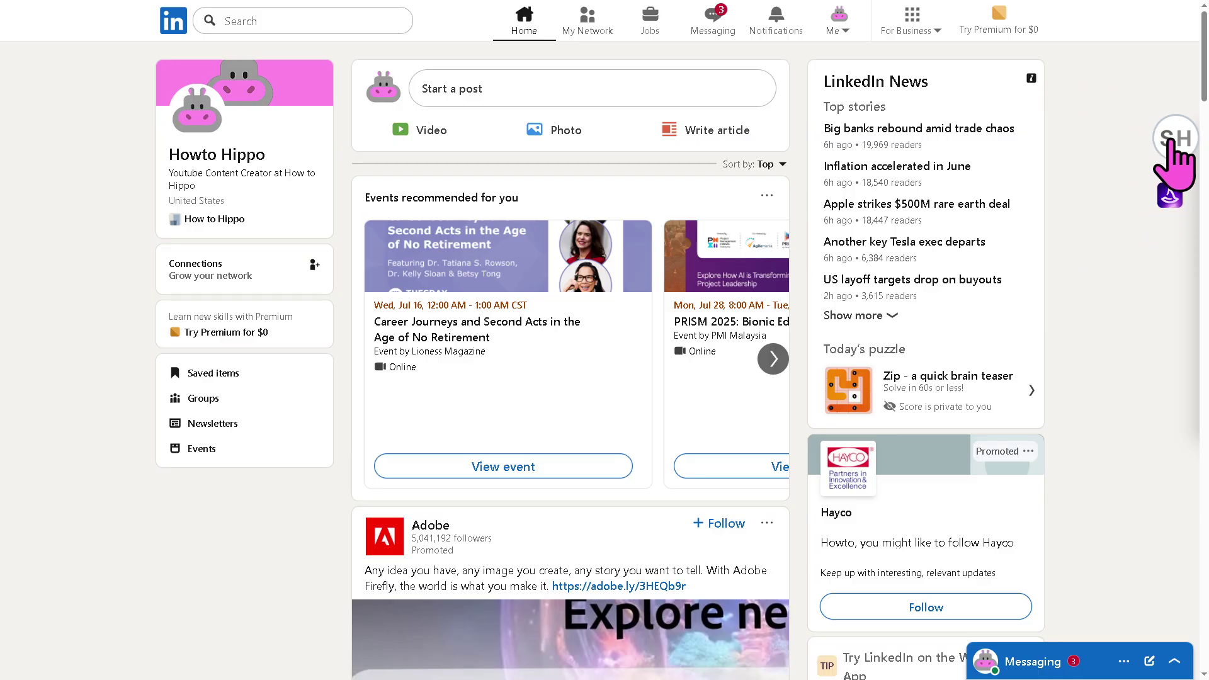
# - Accept the SignalHire extension's consent and search LinkedIn for SIGNALHIRE
pyautogui.click(1173, 140)
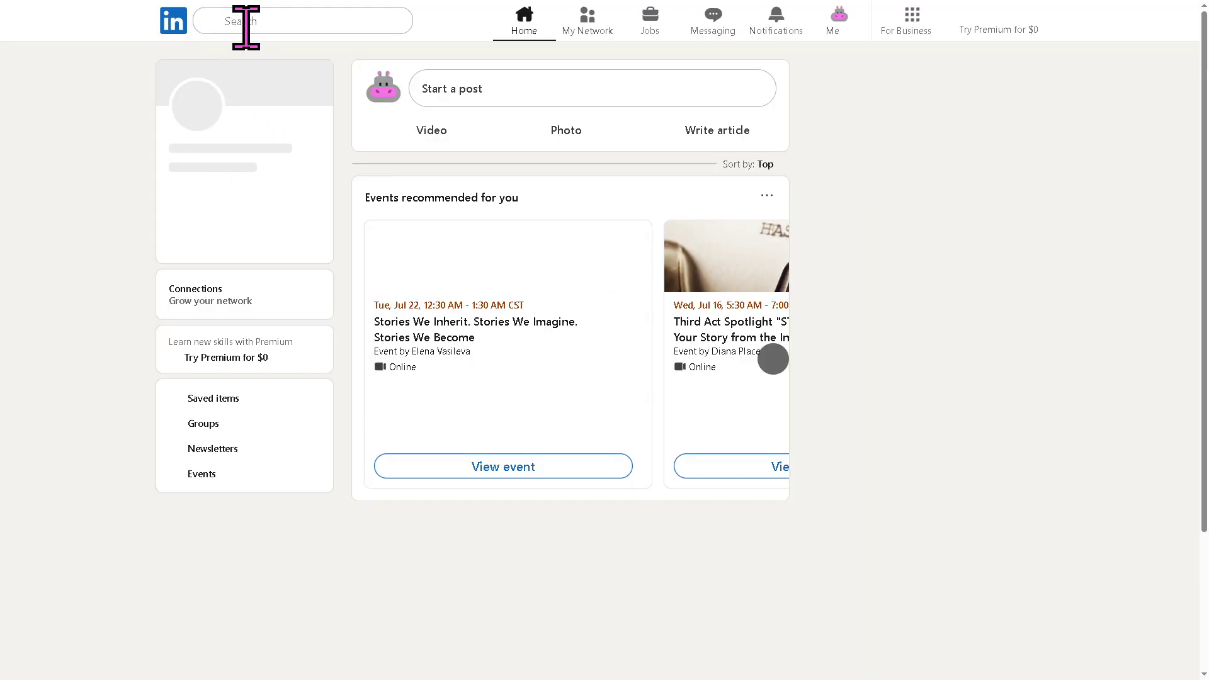
pyautogui.click(246, 25)
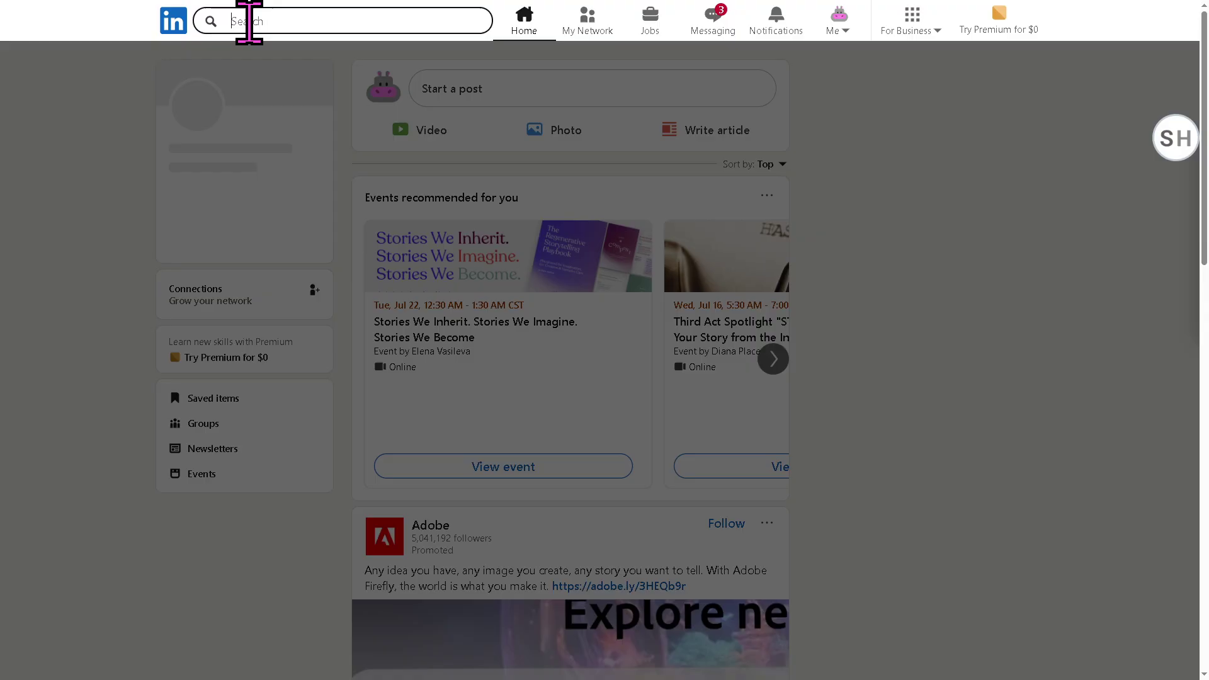
pyautogui.write('SOGN')
pyautogui.press('BackSpace')
pyautogui.press('BackSpace')
pyautogui.press('BackSpace')
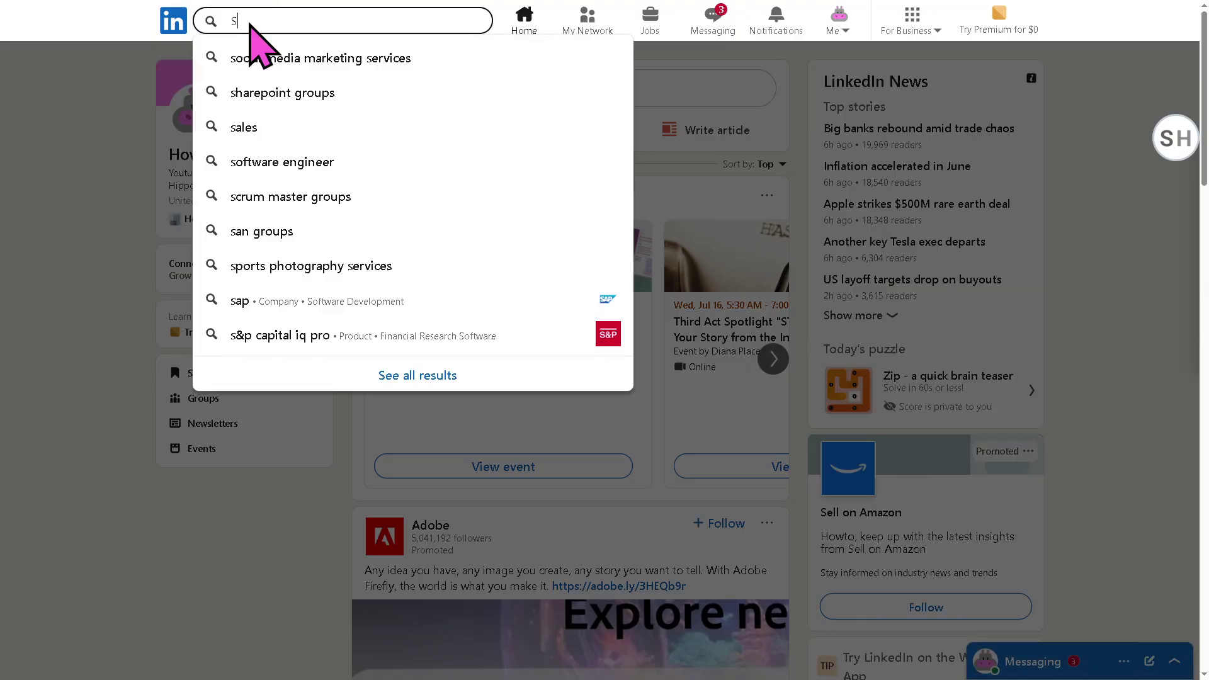
pyautogui.write('IGNALHIRE')
pyautogui.press('Return')
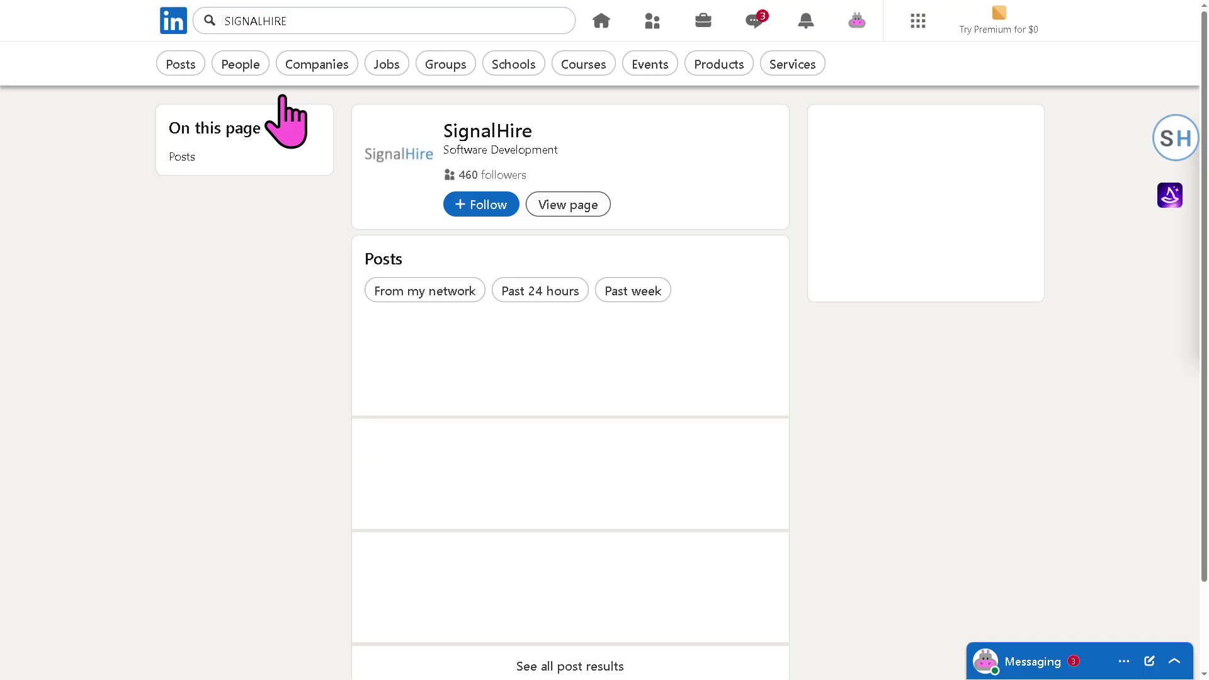
# - Try the People filter, then rerun the signalhire search across all results
pyautogui.click(241, 65)
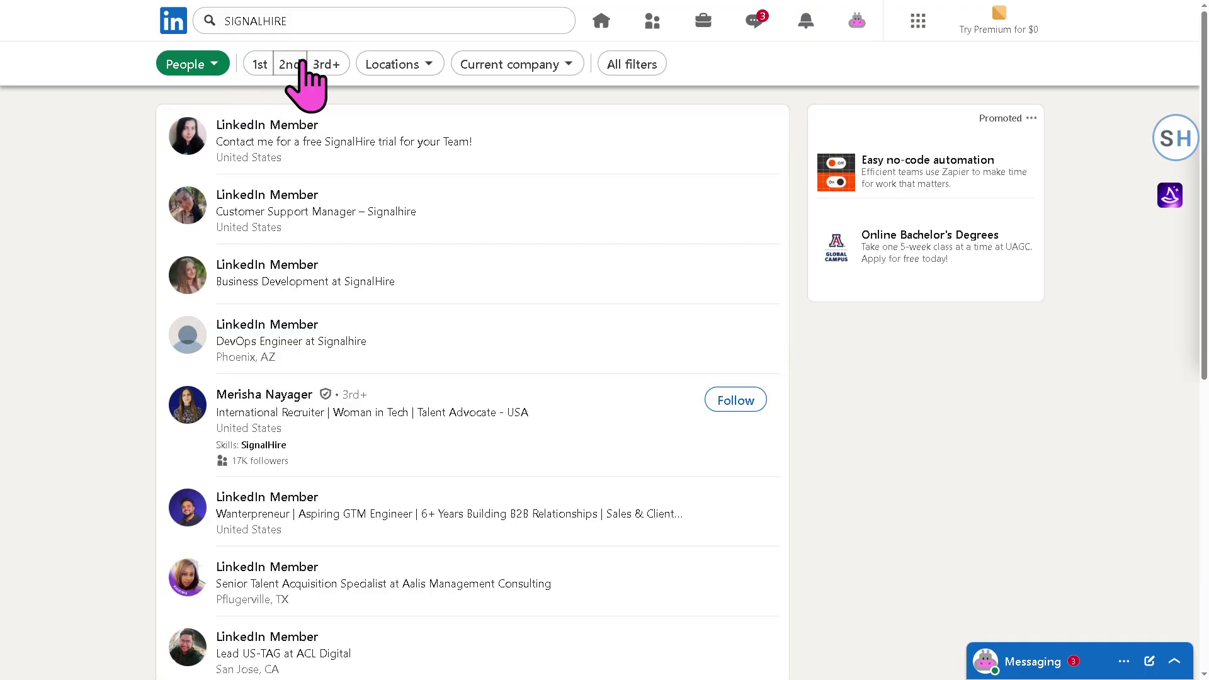
pyautogui.click(320, 22)
pyautogui.press('Return')
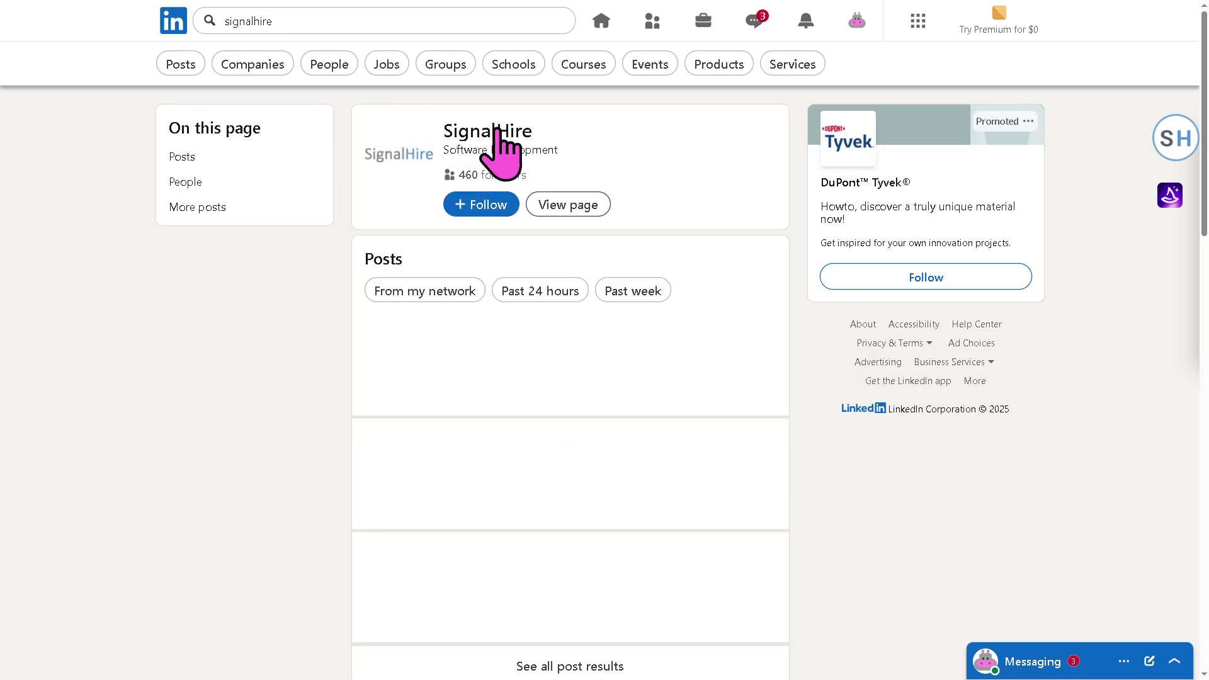
# - Open the SignalHire company page's employees and search them for CEO
pyautogui.click(498, 132)
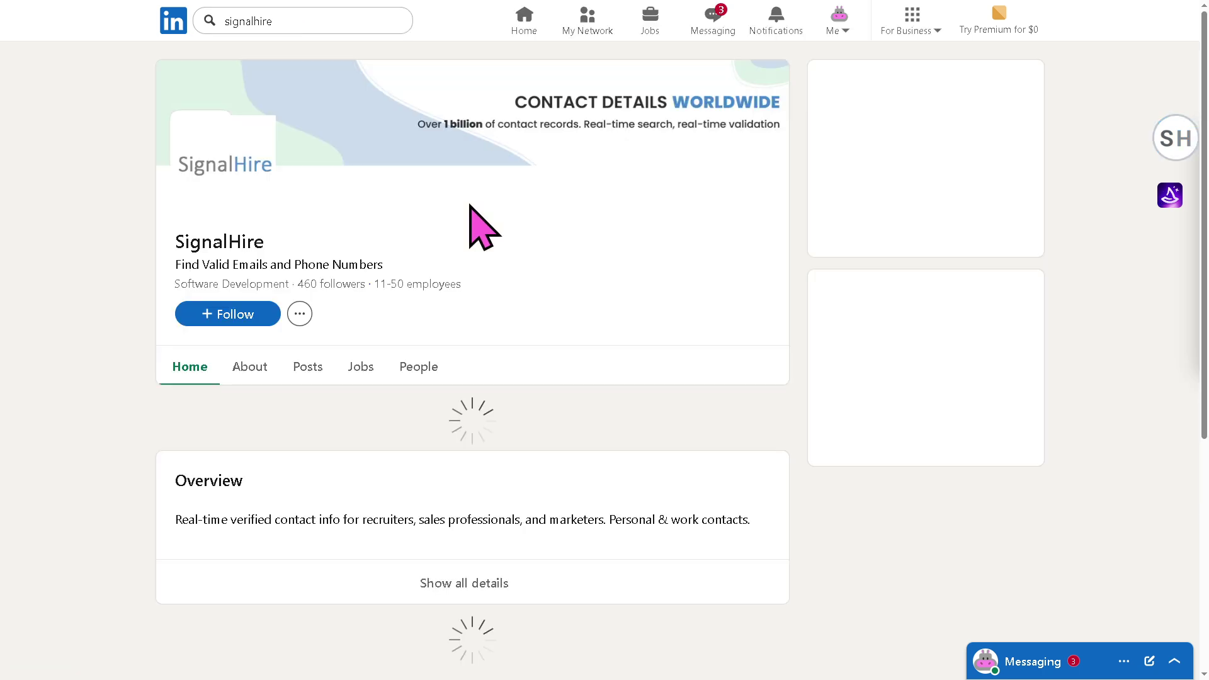
pyautogui.click(420, 367)
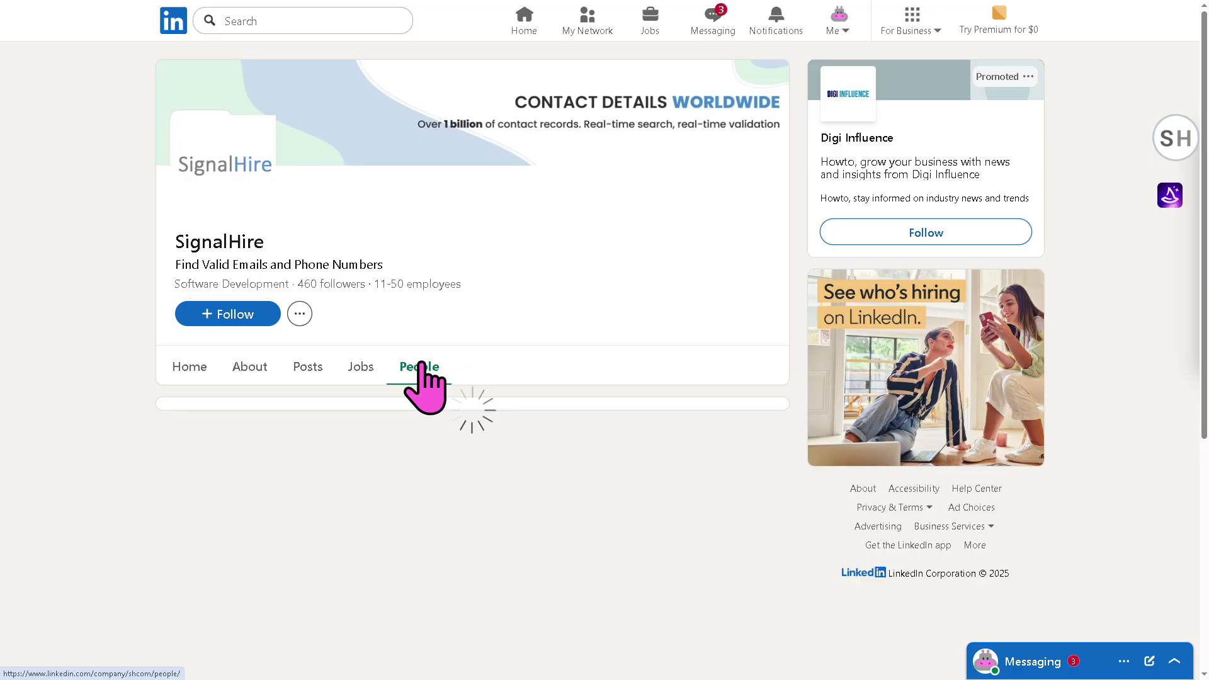
pyautogui.click(317, 463)
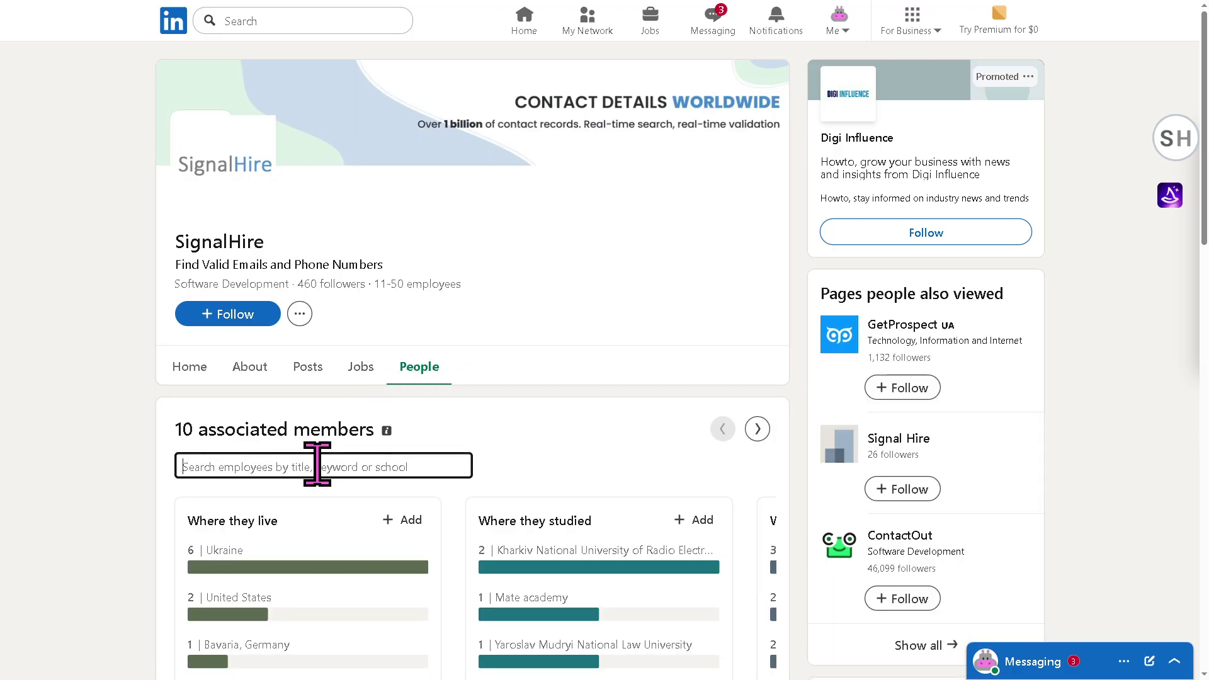
pyautogui.write('CEO')
pyautogui.press('Return')
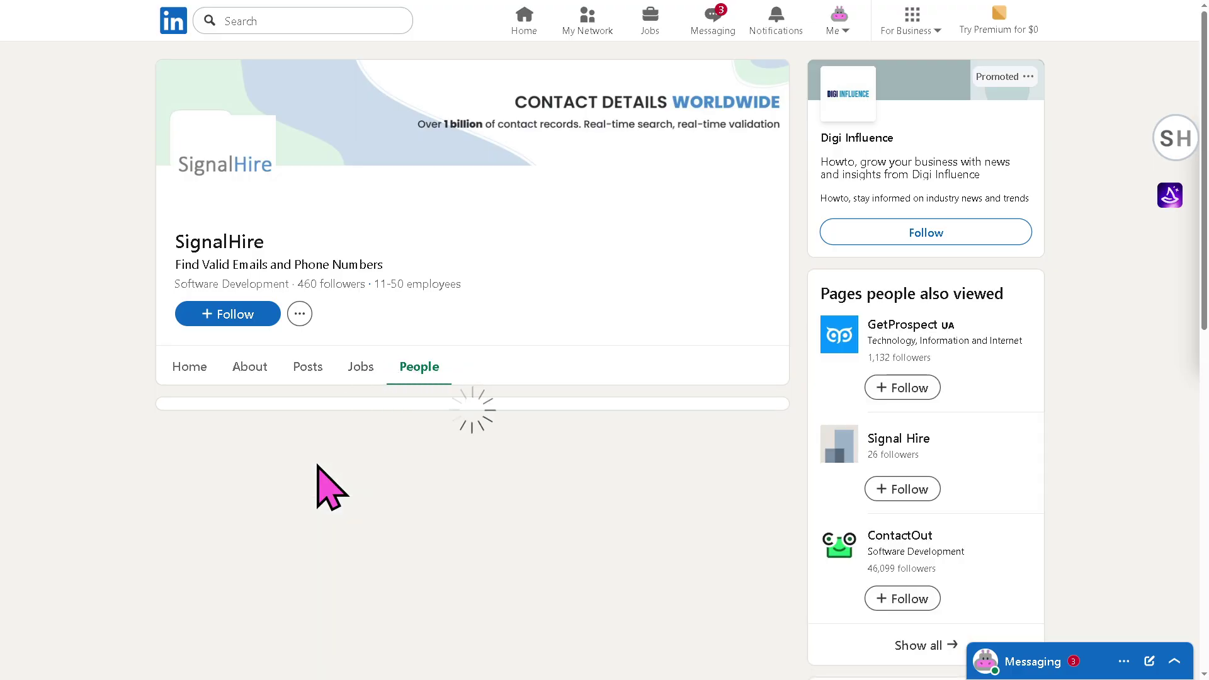
# - Clear the CEO filter and scroll through all 10 associated members
pyautogui.scroll(-1, 321, 453)
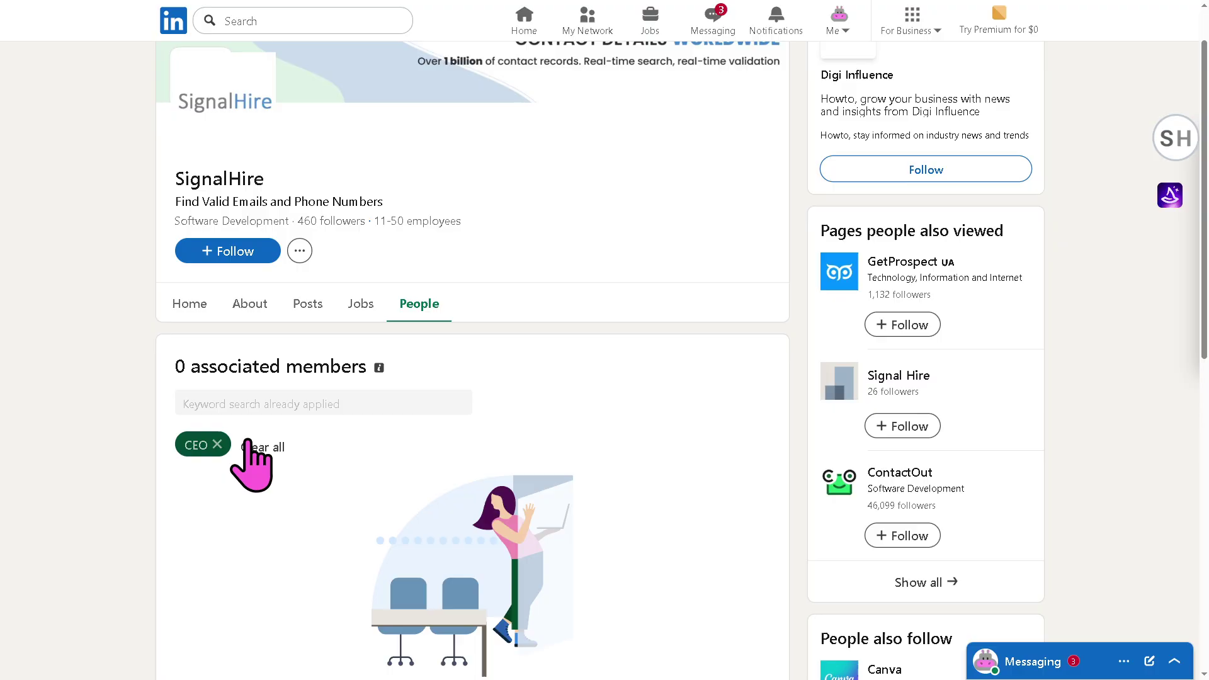
pyautogui.click(258, 447)
pyautogui.scroll(-3, 359, 427)
pyautogui.scroll(1, 189, 419)
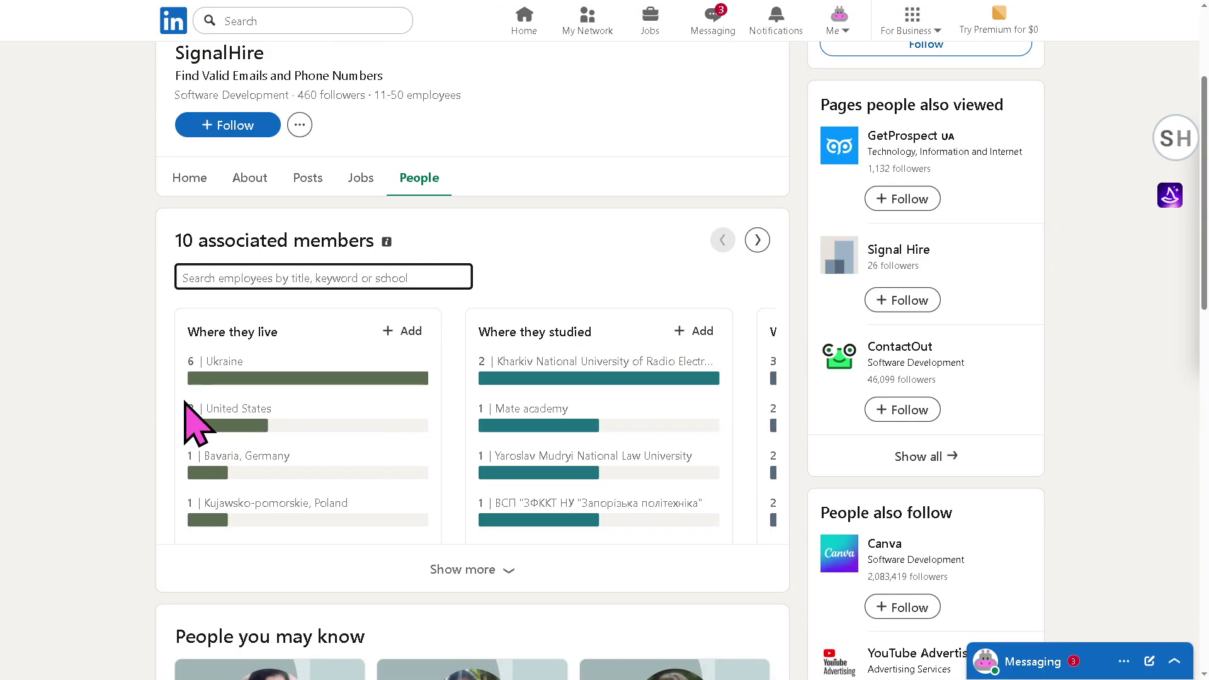
pyautogui.scroll(-1, 189, 419)
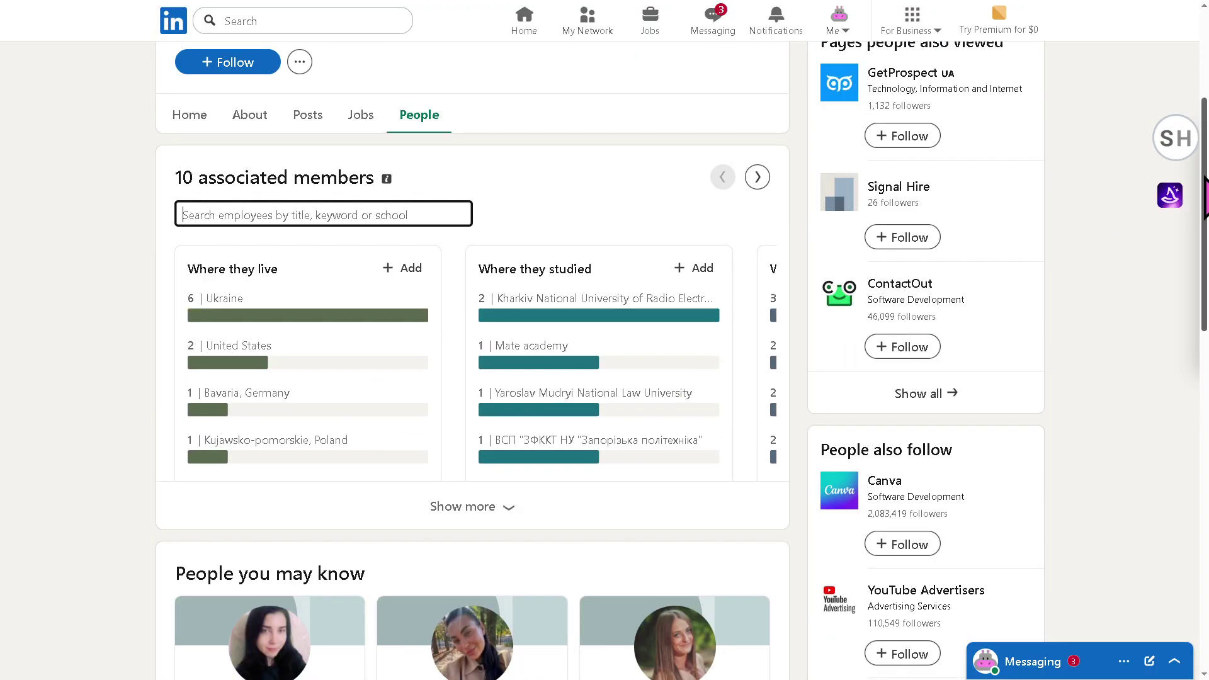
pyautogui.moveTo(1205, 195)
pyautogui.mouseDown()
pyautogui.moveTo(1206, 567)
pyautogui.moveTo(1205, 218)
pyautogui.mouseUp()
pyautogui.scroll(-2, 662, 494)
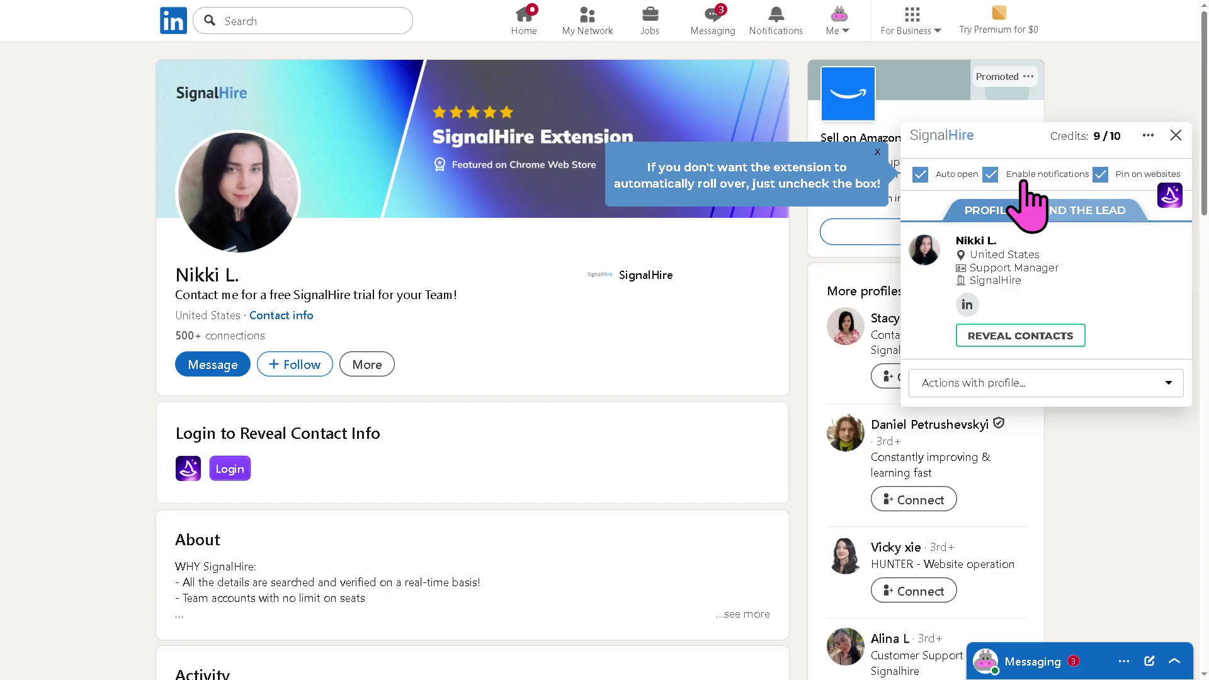
# - Switch the SignalHire panel to the Find the Lead tab for email or phone lookup
pyautogui.click(1097, 215)
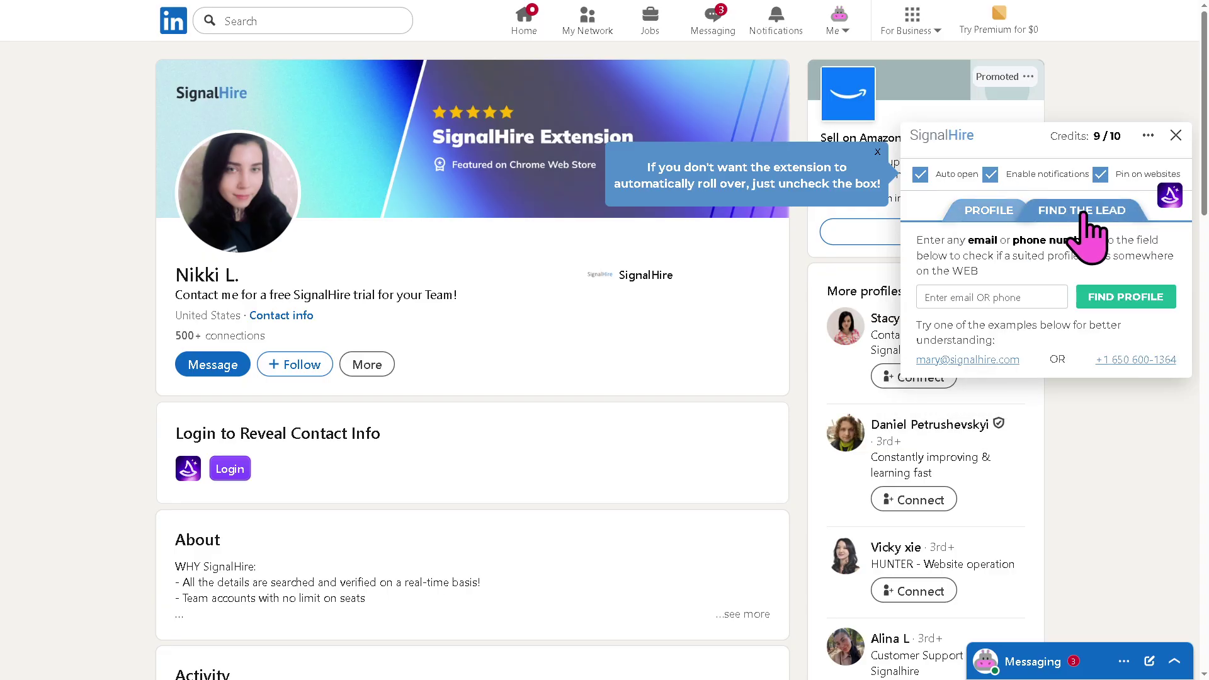